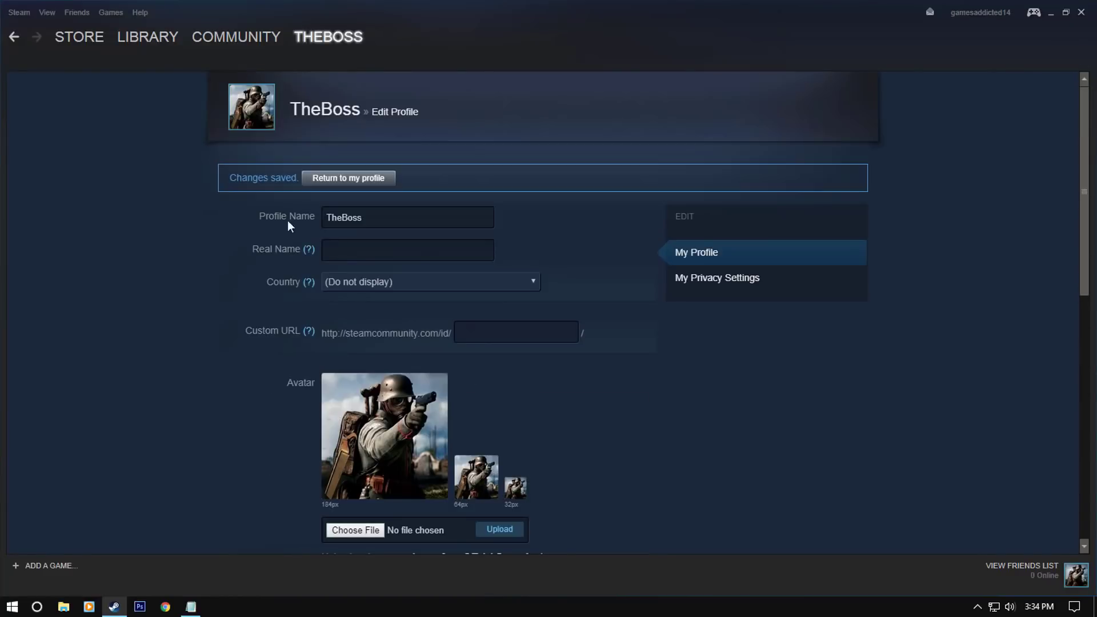
# Go to the Steam profile page and expand the list of previous profile names.
pyautogui.moveTo(231, 177); pyautogui.dragTo(301, 180)
pyautogui.moveTo(324, 26)
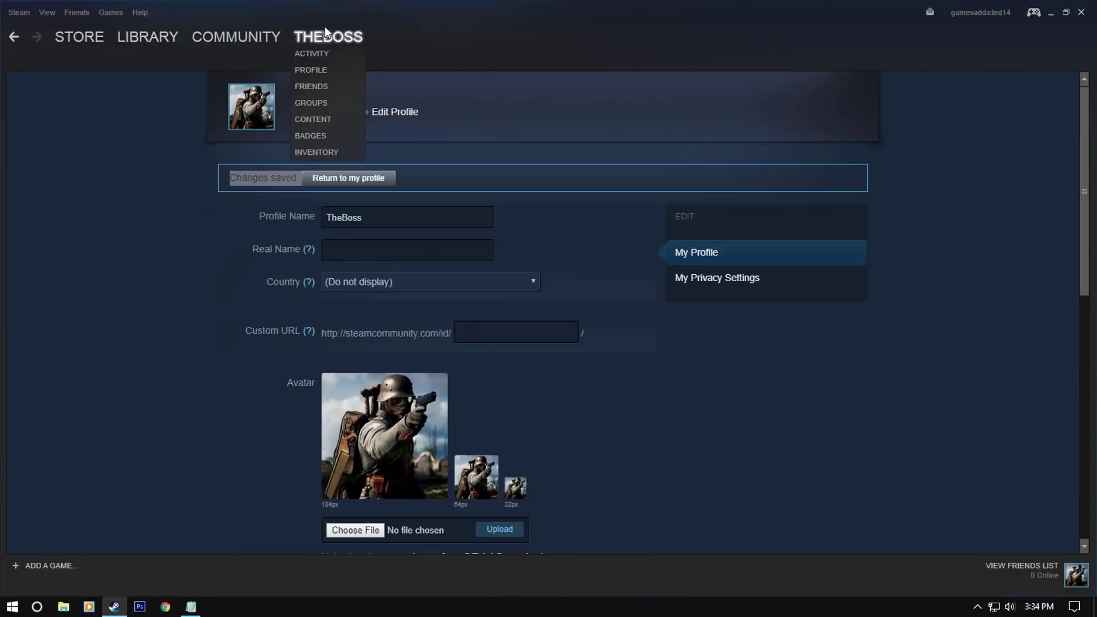
pyautogui.click(312, 70)
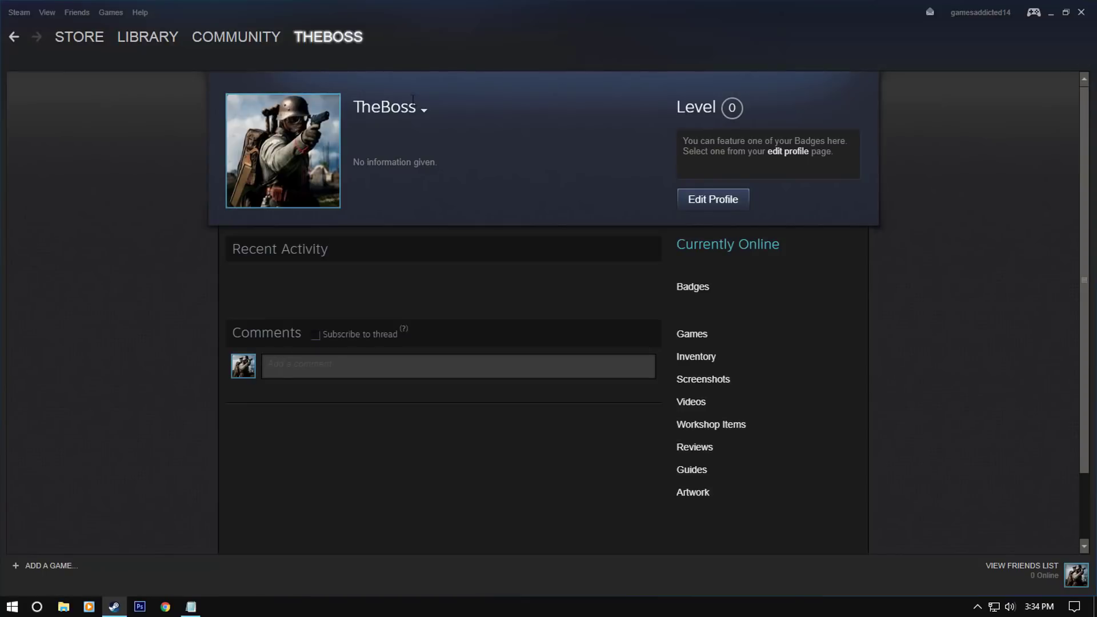
pyautogui.click(423, 109)
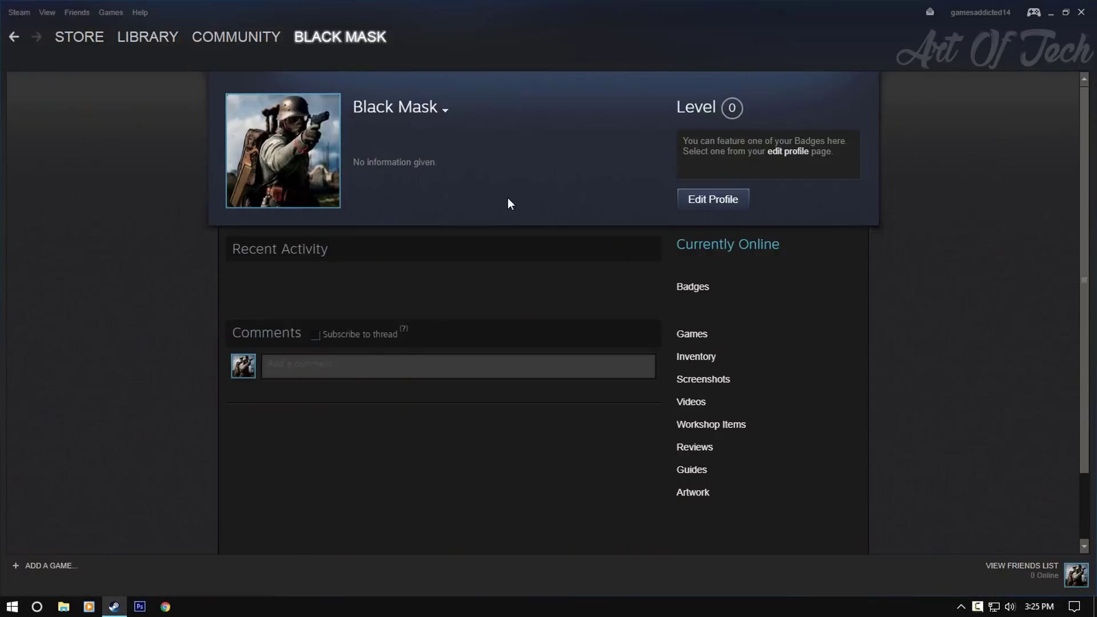
# Open the profile editor and delete the Black Mask profile name.
pyautogui.click(446, 111)
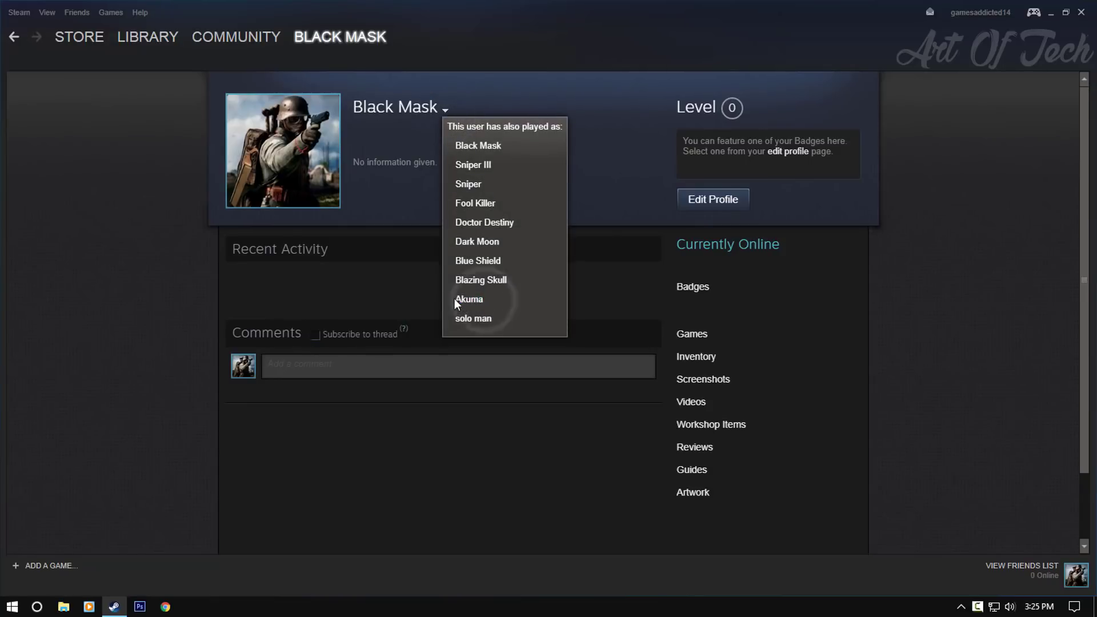
pyautogui.click(695, 203)
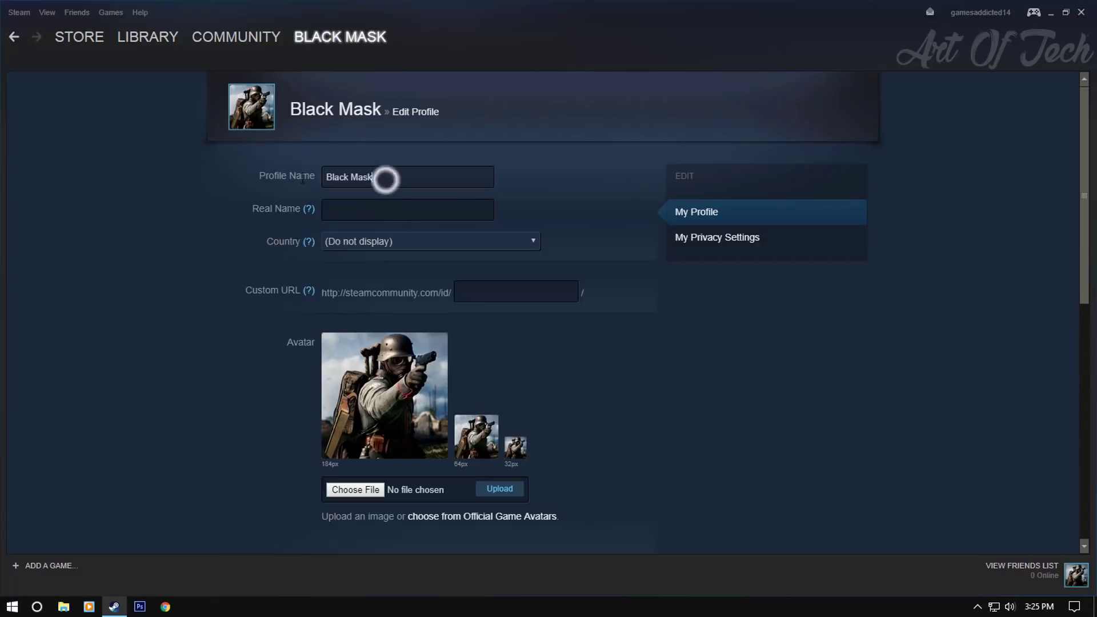
pyautogui.moveTo(385, 176); pyautogui.dragTo(264, 178)
pyautogui.press('BackSpace')
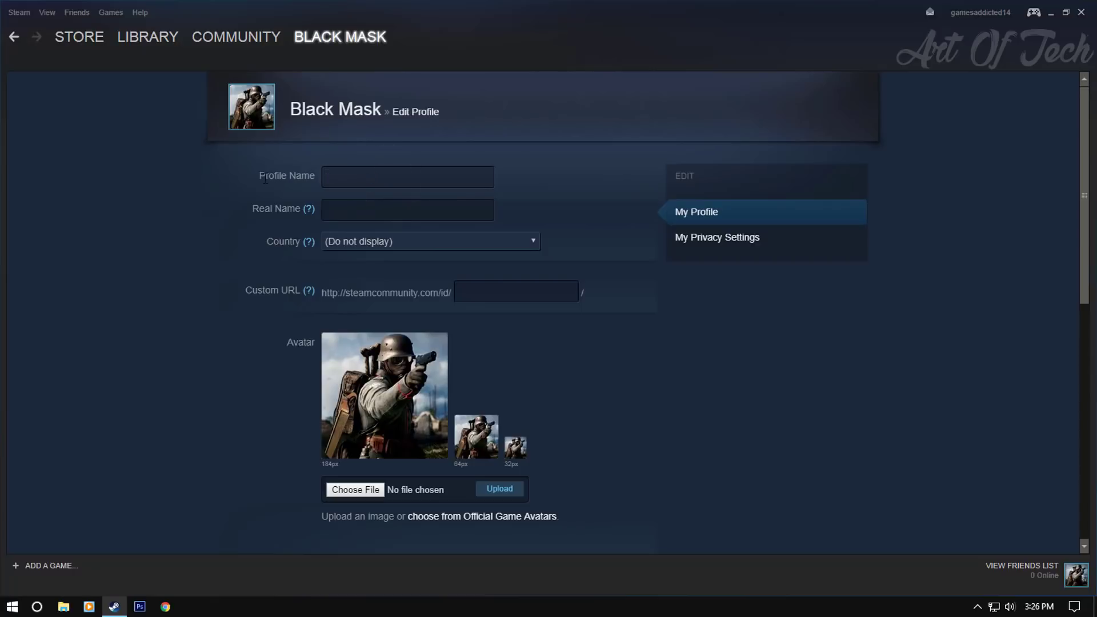
# Copy the line of invisible name characters from the Hide steam Names file in Notepad.
pyautogui.click(1051, 13)
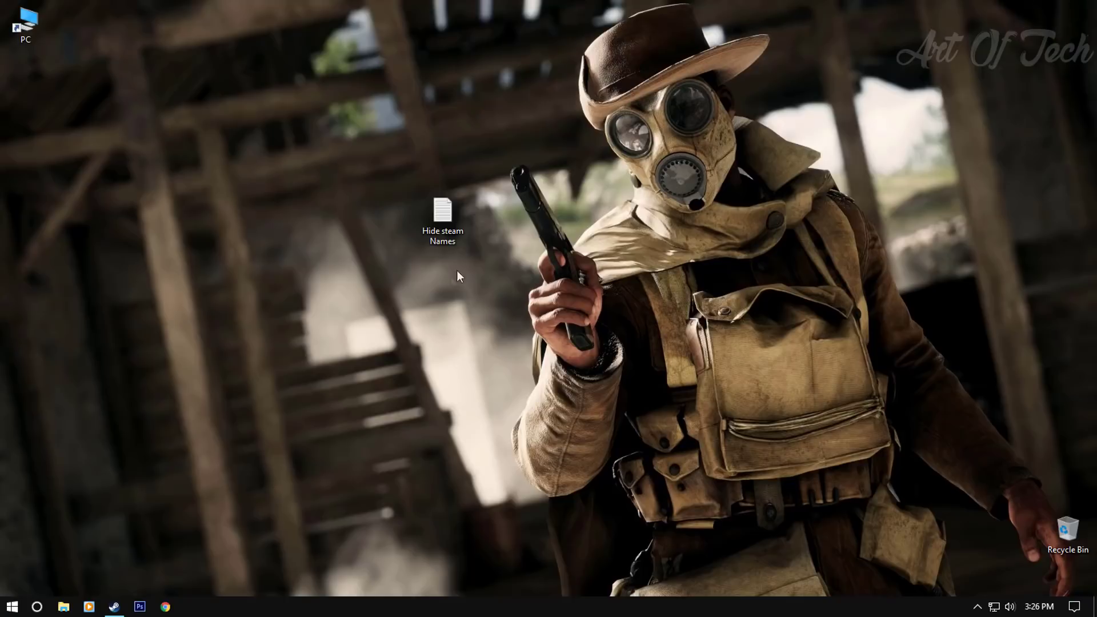
pyautogui.doubleClick(443, 213)
pyautogui.moveTo(482, 179); pyautogui.dragTo(363, 181)
pyautogui.rightClick(400, 181)
pyautogui.click(435, 223)
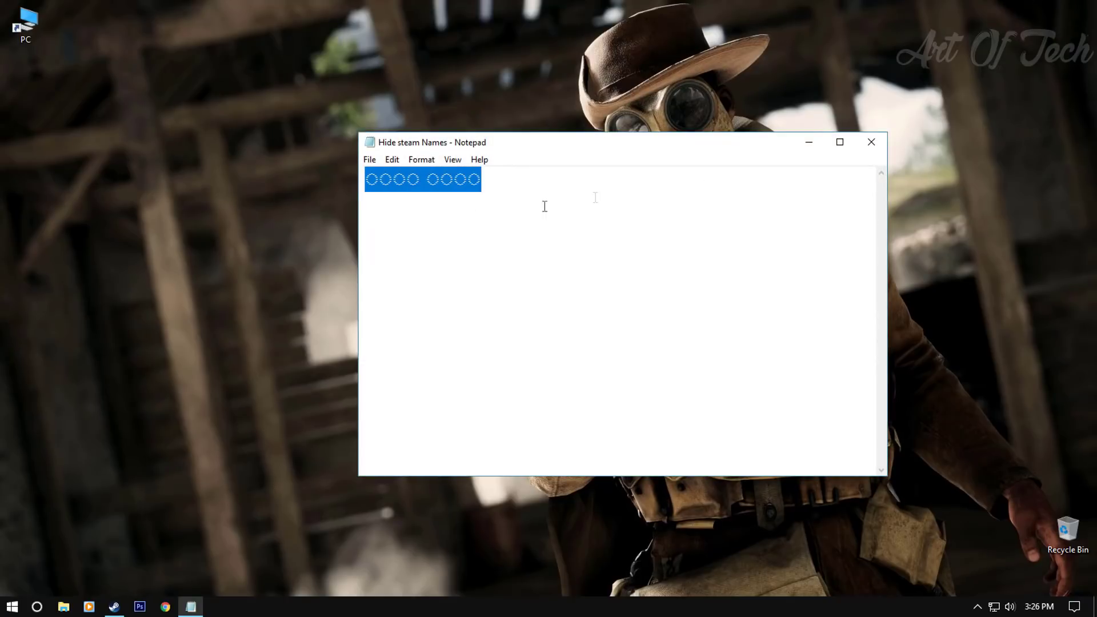
pyautogui.click(808, 142)
# Paste the invisible characters into Profile Name and save the changes.
pyautogui.click(114, 606)
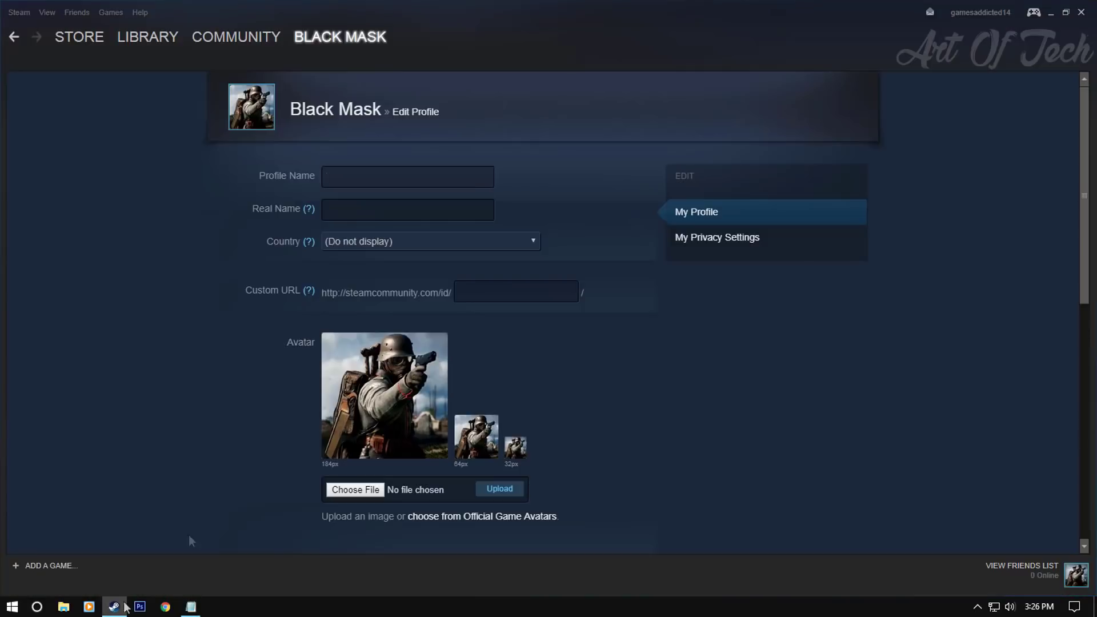
pyautogui.rightClick(388, 181)
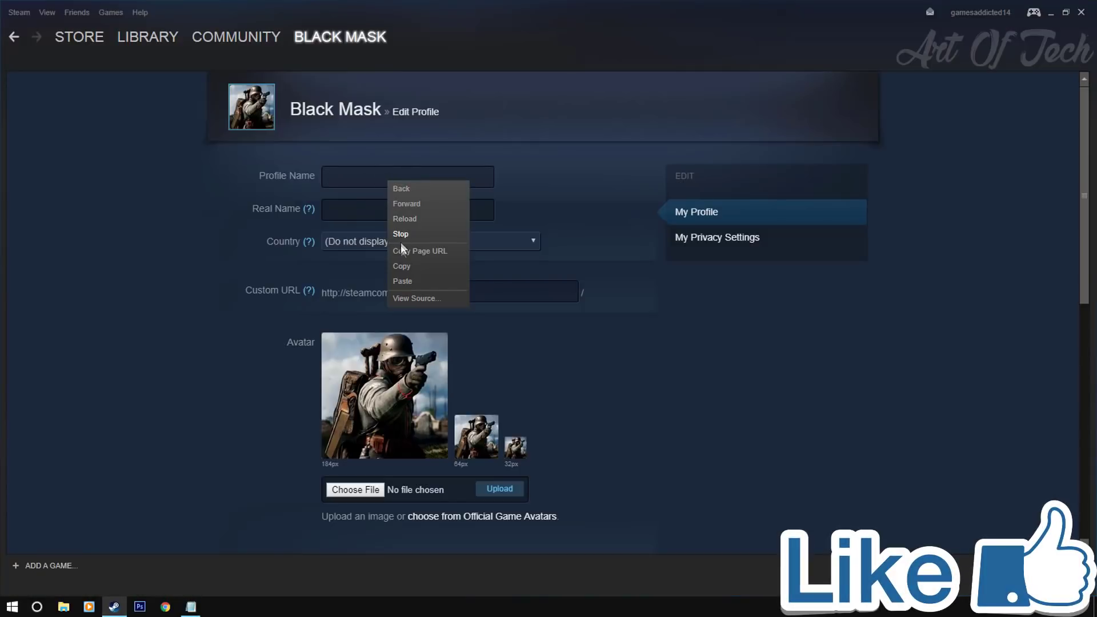
pyautogui.click(402, 281)
pyautogui.scroll(-7, 622, 321)
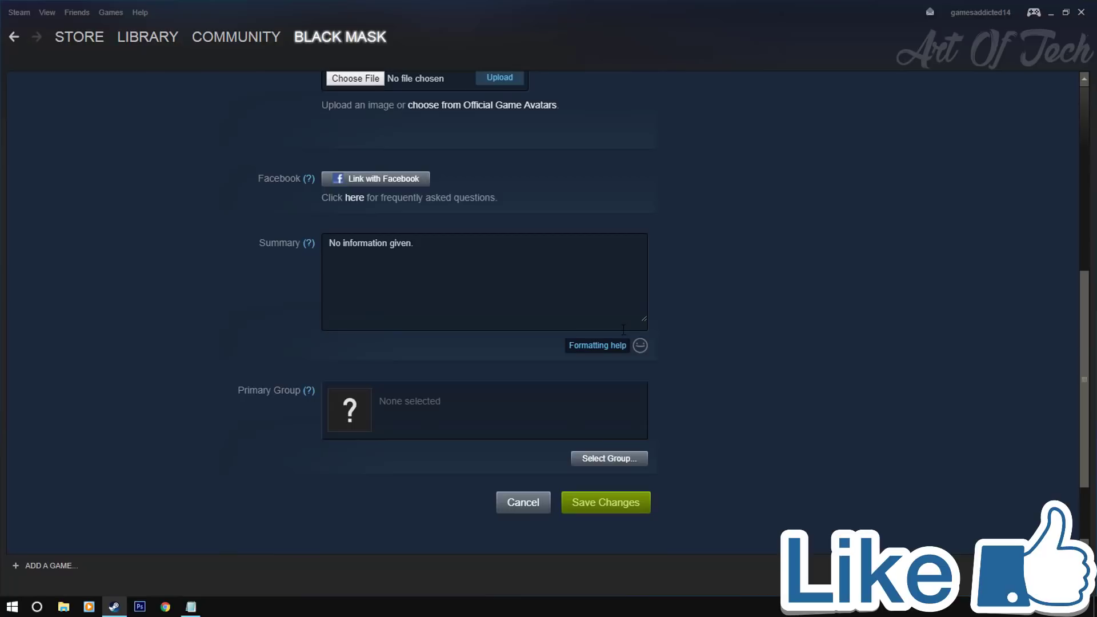
pyautogui.click(597, 502)
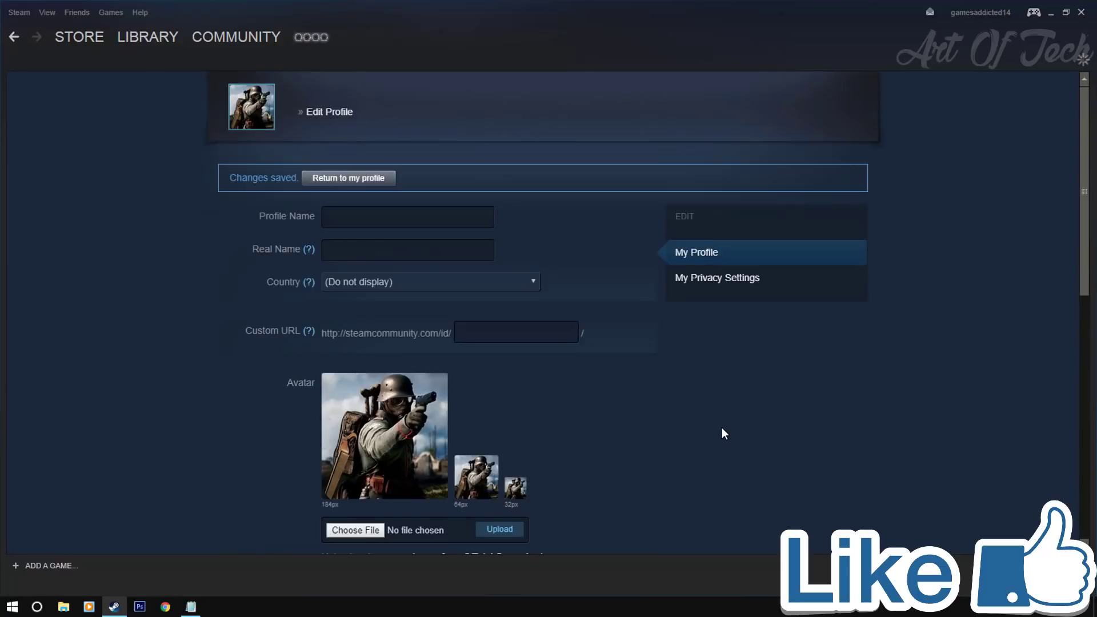
# Check the profile's alias history, then reopen the profile editor at the Profile Name field.
pyautogui.click(314, 40)
pyautogui.moveTo(308, 73)
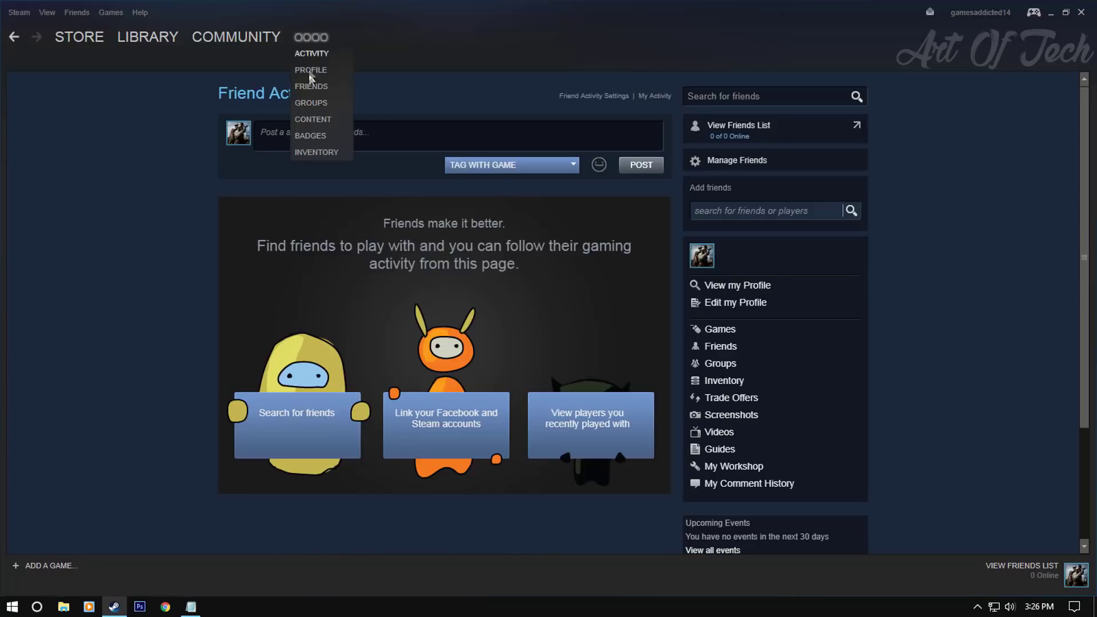
pyautogui.click(310, 70)
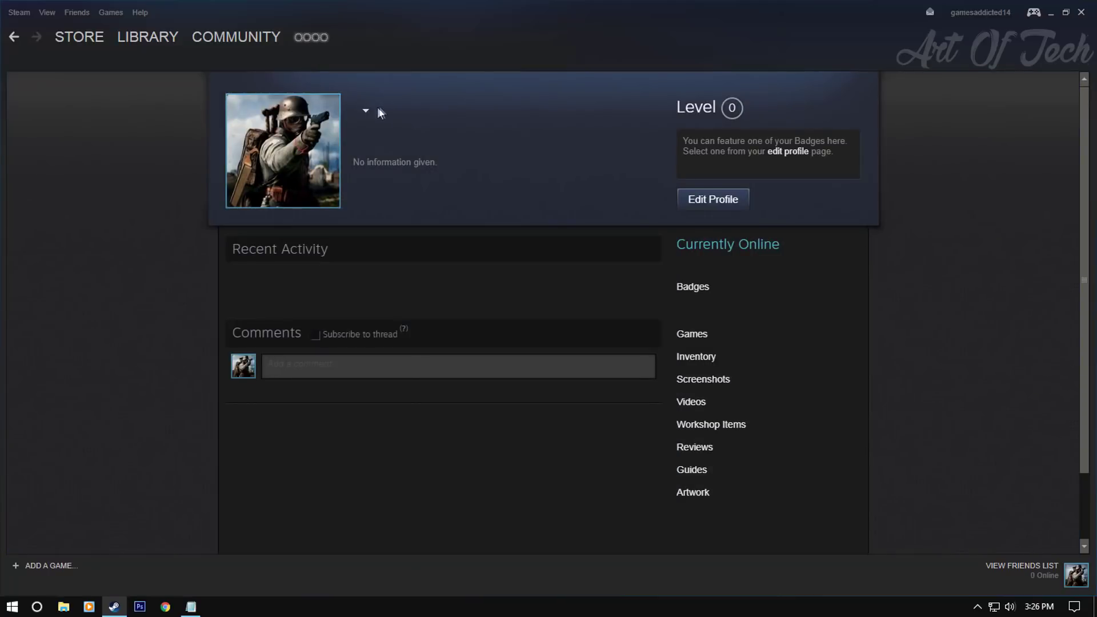
pyautogui.click(366, 110)
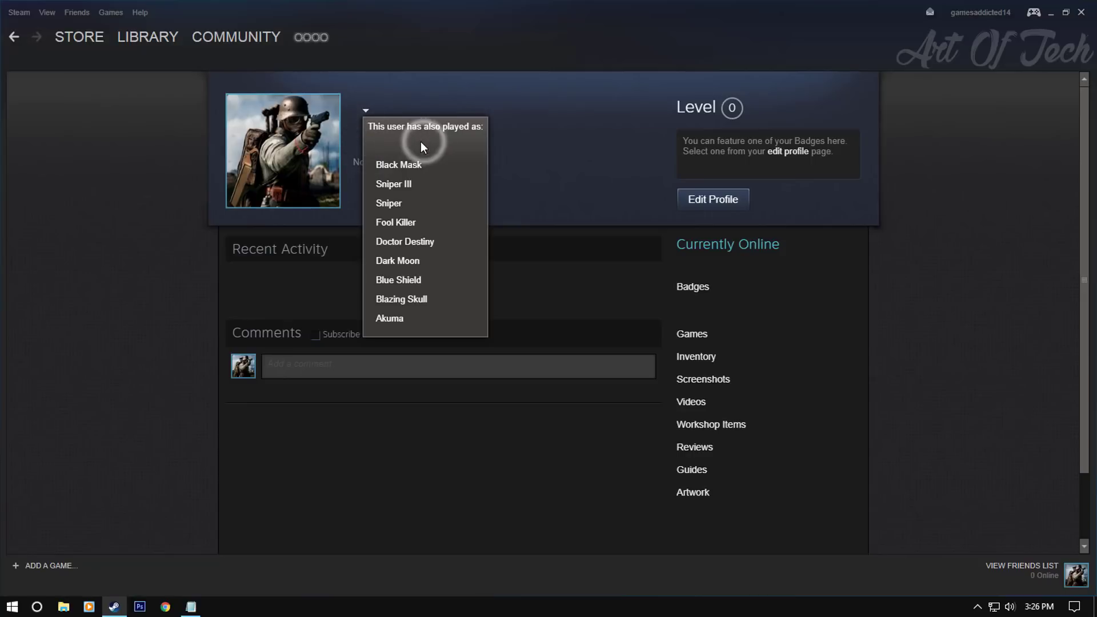
pyautogui.click(386, 100)
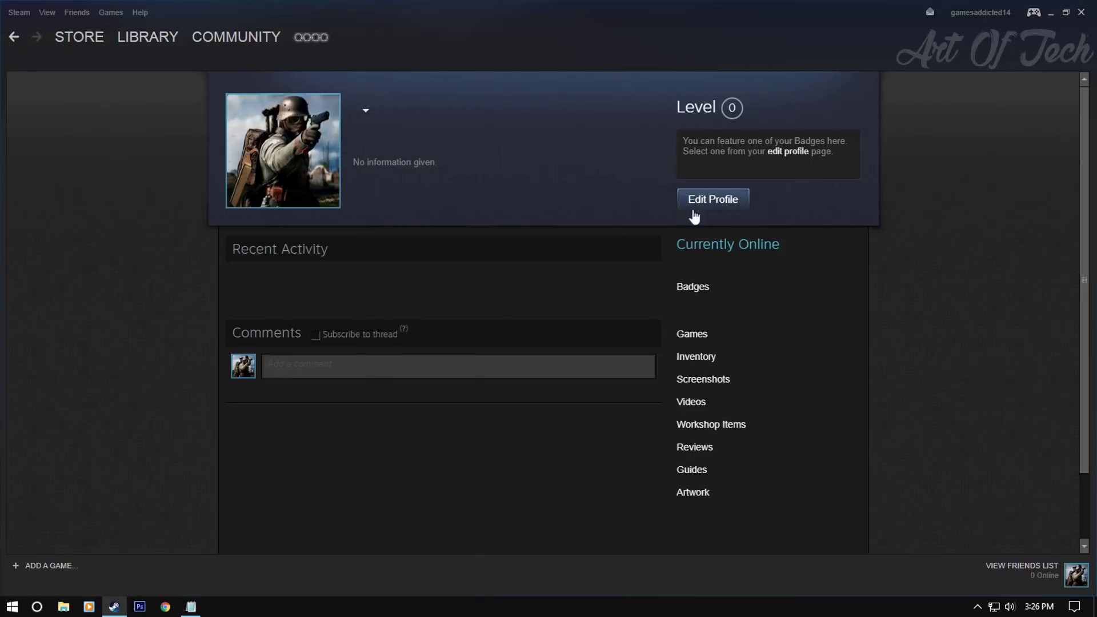
pyautogui.click(712, 198)
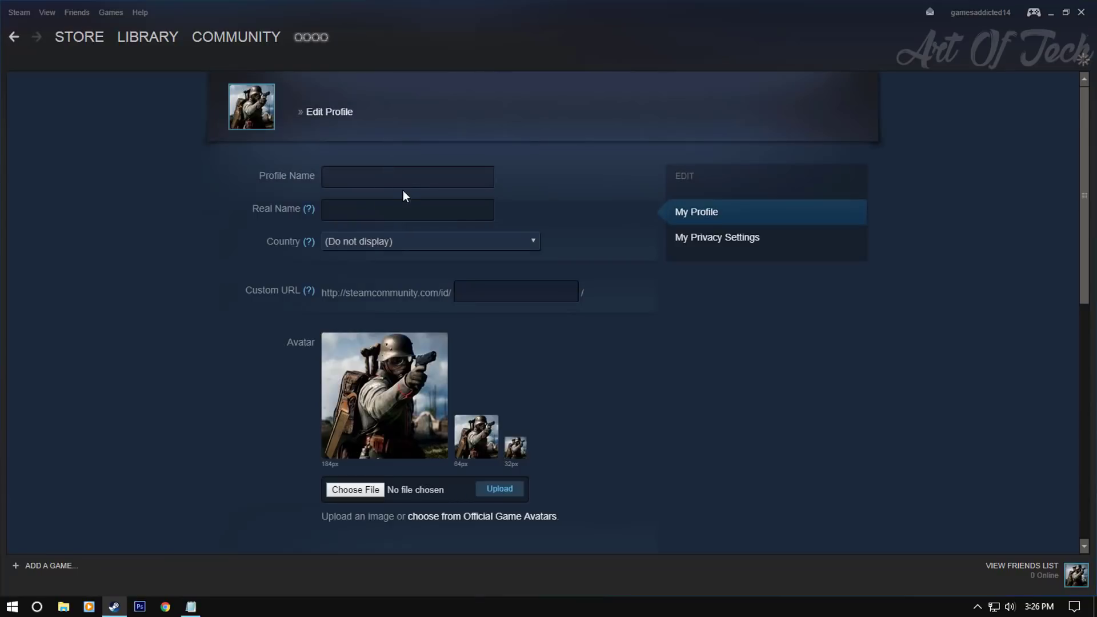
pyautogui.click(393, 178)
# Copy only the first four invisible characters from the Hide steam Names file.
pyautogui.click(191, 606)
pyautogui.click(498, 182)
pyautogui.moveTo(498, 182); pyautogui.dragTo(367, 180)
pyautogui.click(408, 180)
pyautogui.rightClick(383, 180)
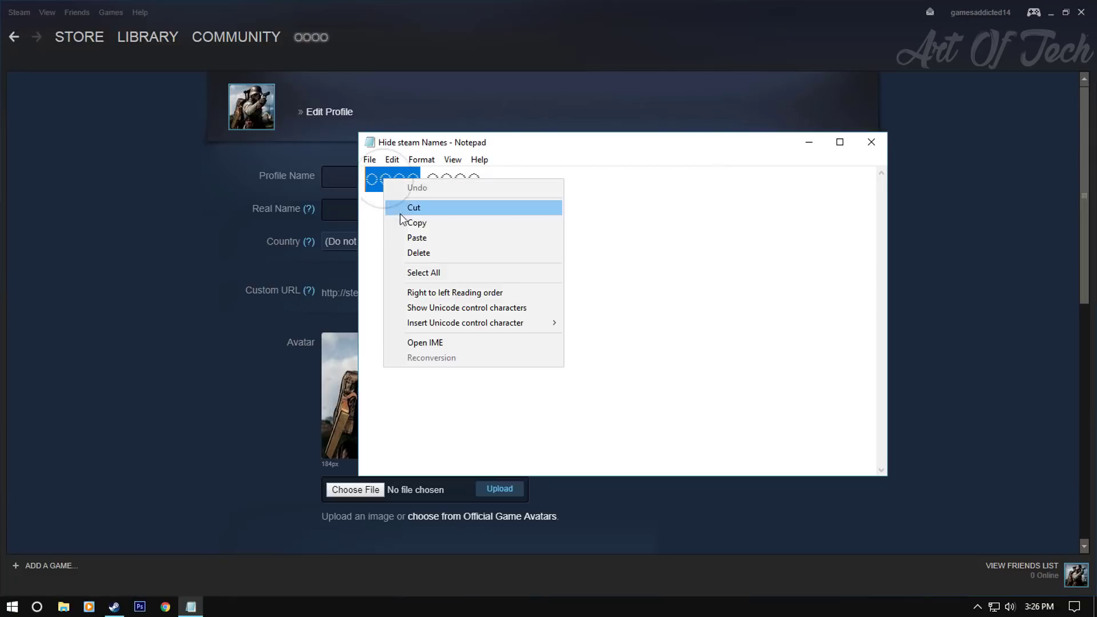
pyautogui.click(406, 223)
pyautogui.click(807, 142)
# Paste the four characters into Profile Name and save the profile.
pyautogui.rightClick(354, 184)
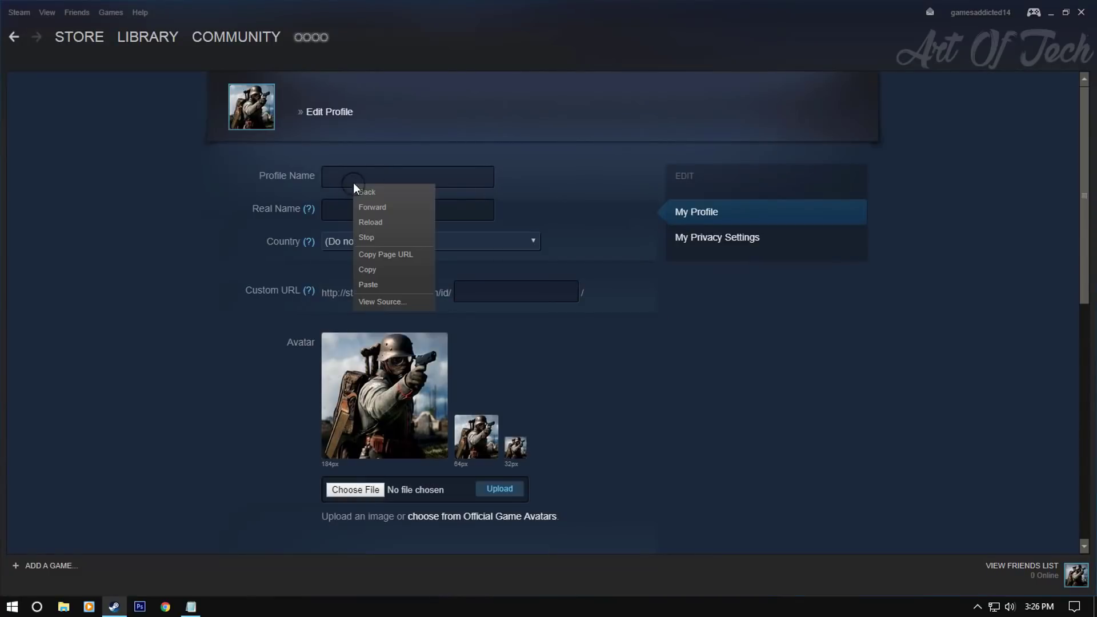
pyautogui.click(363, 281)
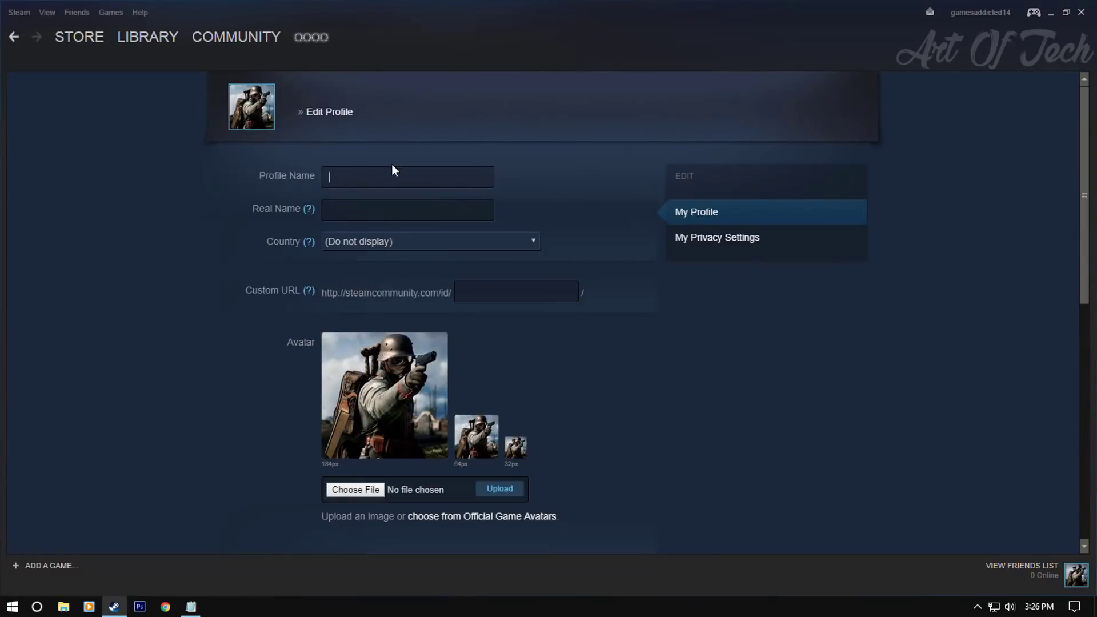
pyautogui.scroll(-7, 708, 285)
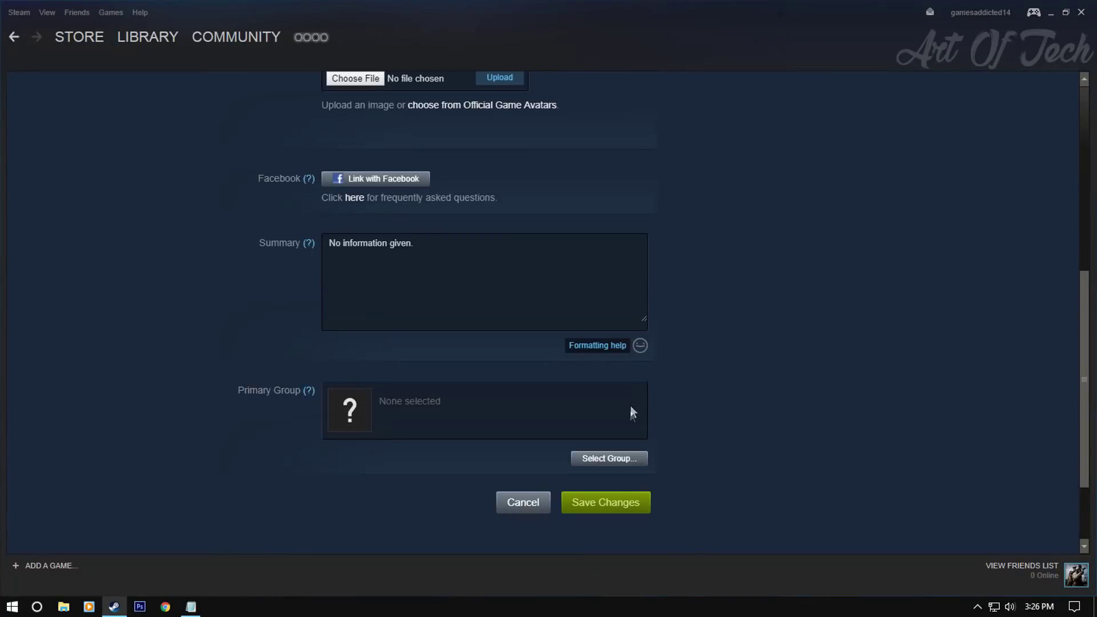
pyautogui.press('Return')
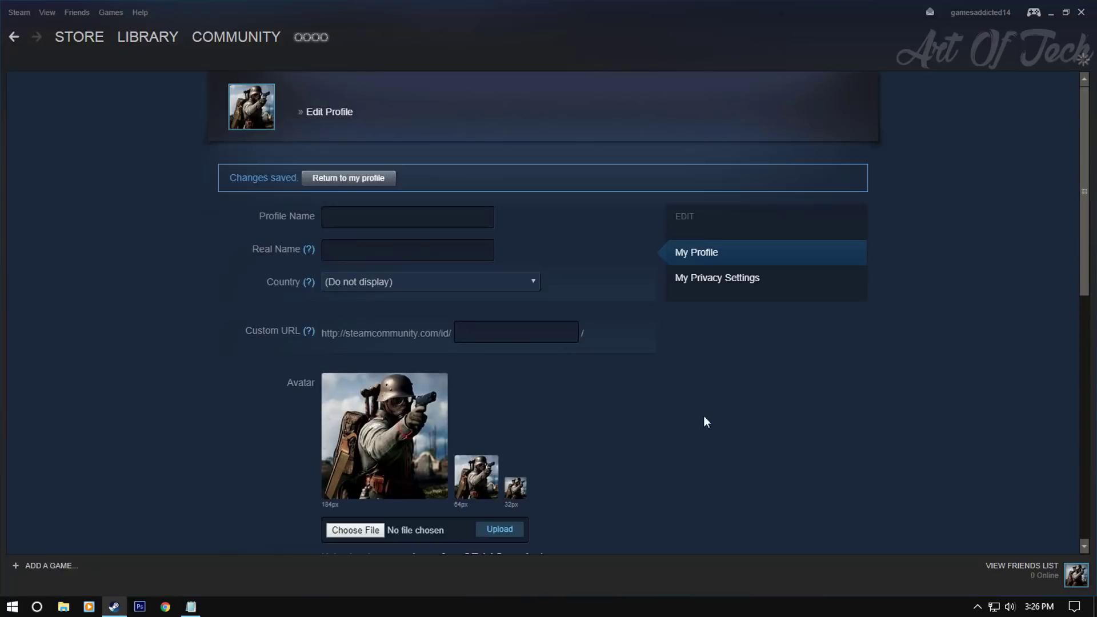
# Paste the invisible characters into the Profile Name field.
pyautogui.click(352, 215)
pyautogui.rightClick(352, 220)
pyautogui.click(359, 318)
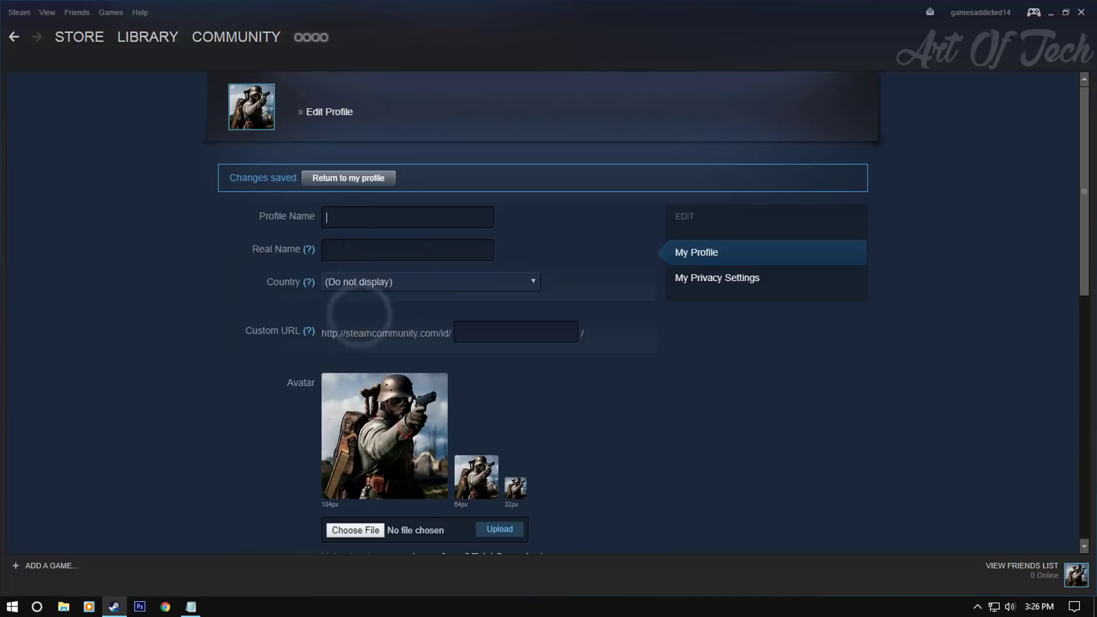
pyautogui.rightClick(335, 221)
pyautogui.click(346, 316)
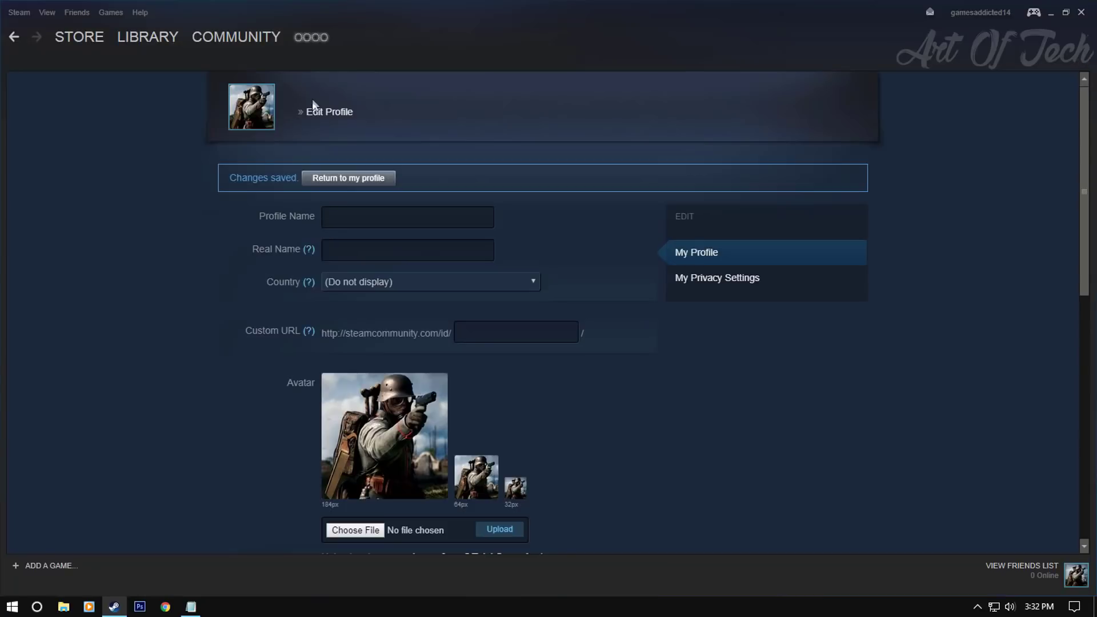
# View the name history on the profile page, dismiss it, and reopen the profile editor.
pyautogui.click(314, 64)
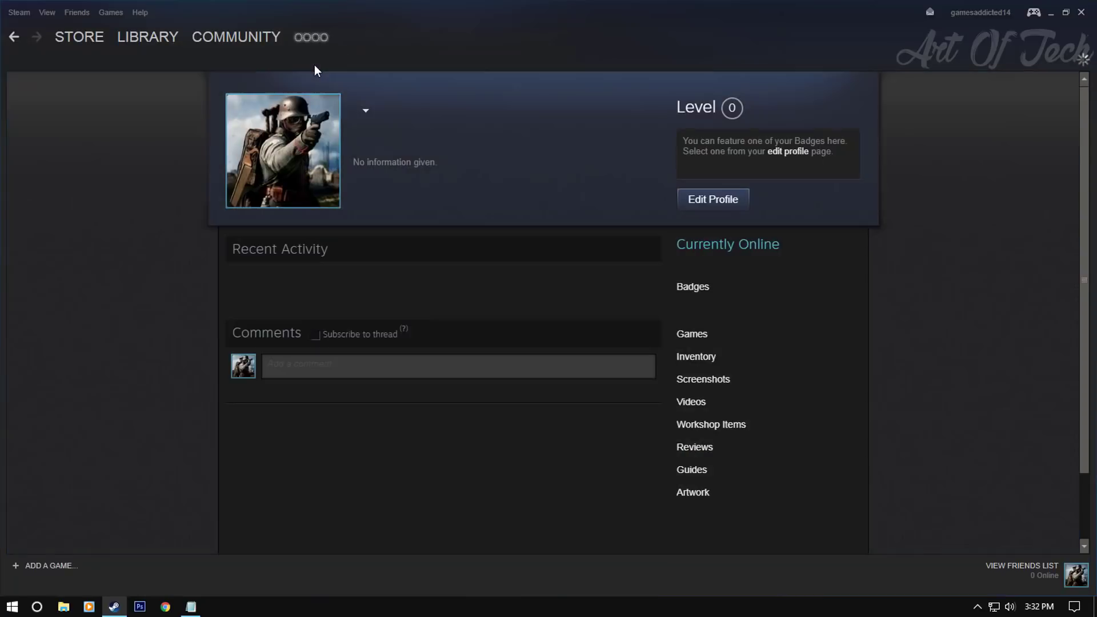
pyautogui.click(366, 110)
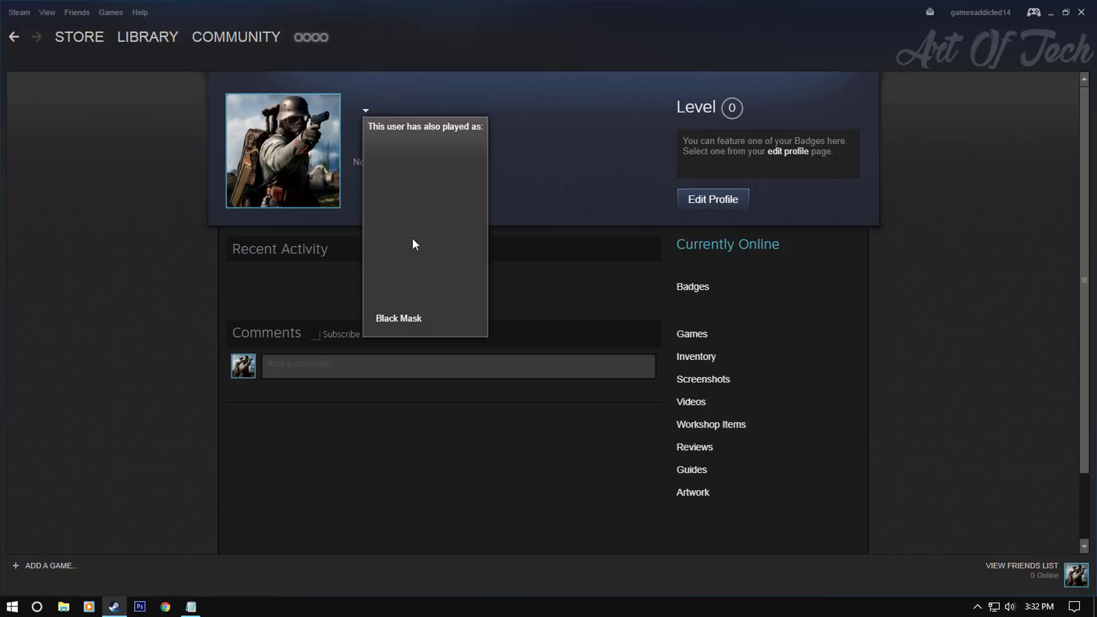
pyautogui.moveTo(425, 315); pyautogui.dragTo(352, 321)
pyautogui.click(146, 282)
pyautogui.click(712, 199)
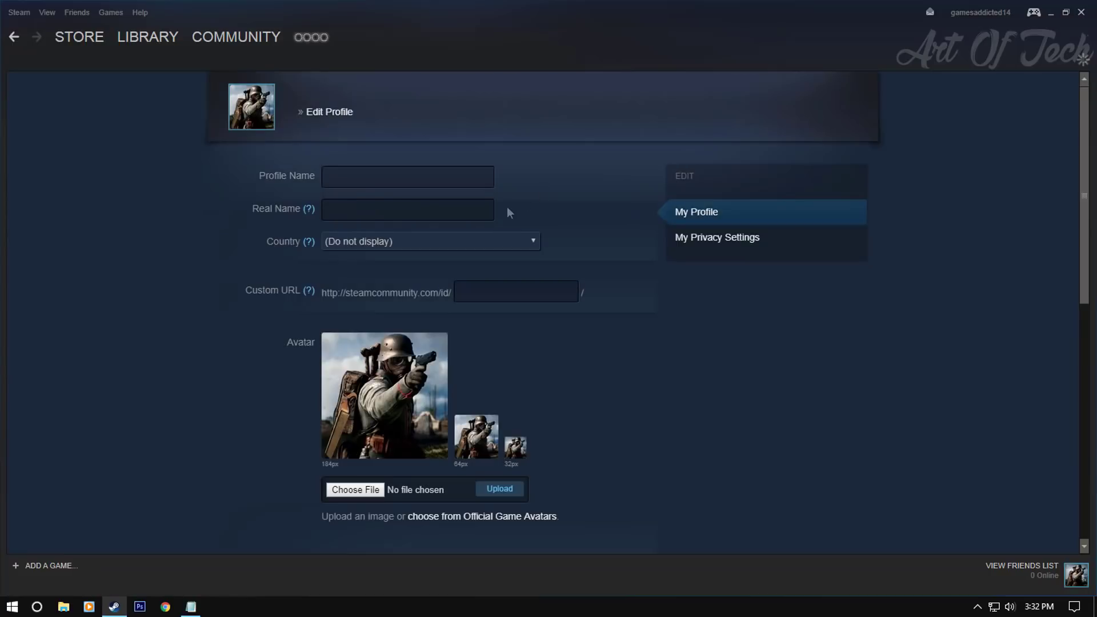
# Paste the invisible name again, recheck the previous names, and return to editing the profile.
pyautogui.click(383, 181)
pyautogui.rightClick(389, 177)
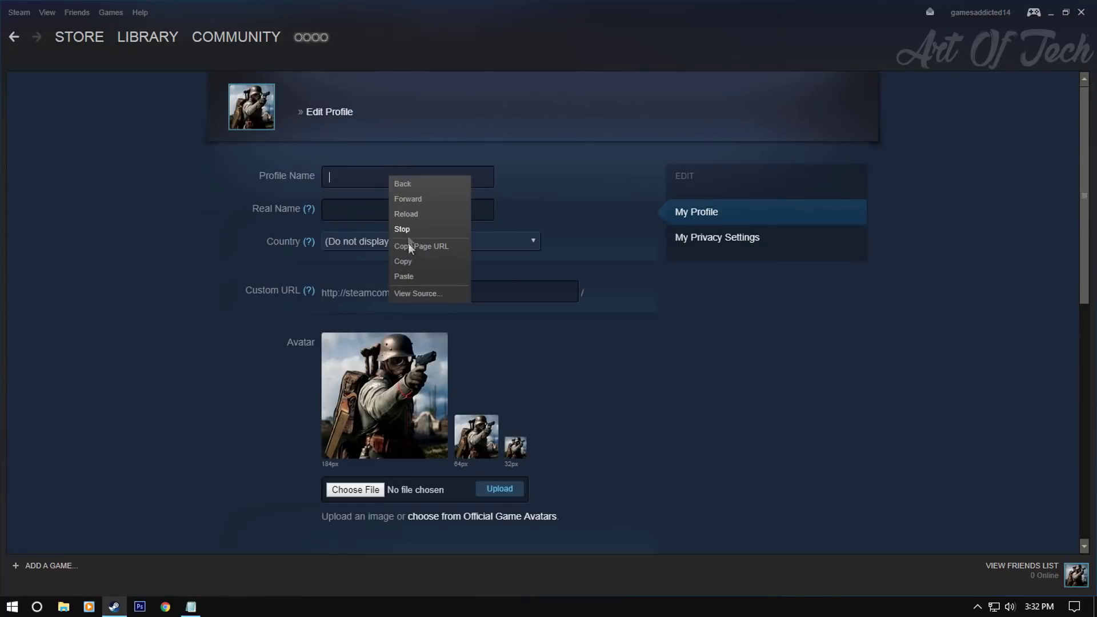
pyautogui.click(403, 276)
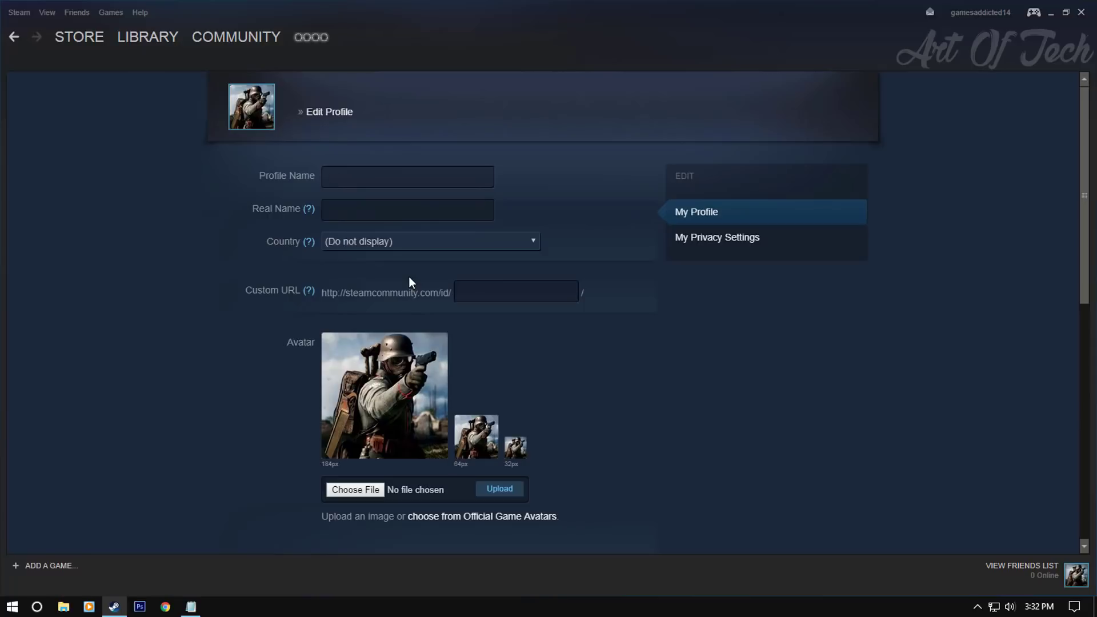
pyautogui.scroll(-10, 409, 277)
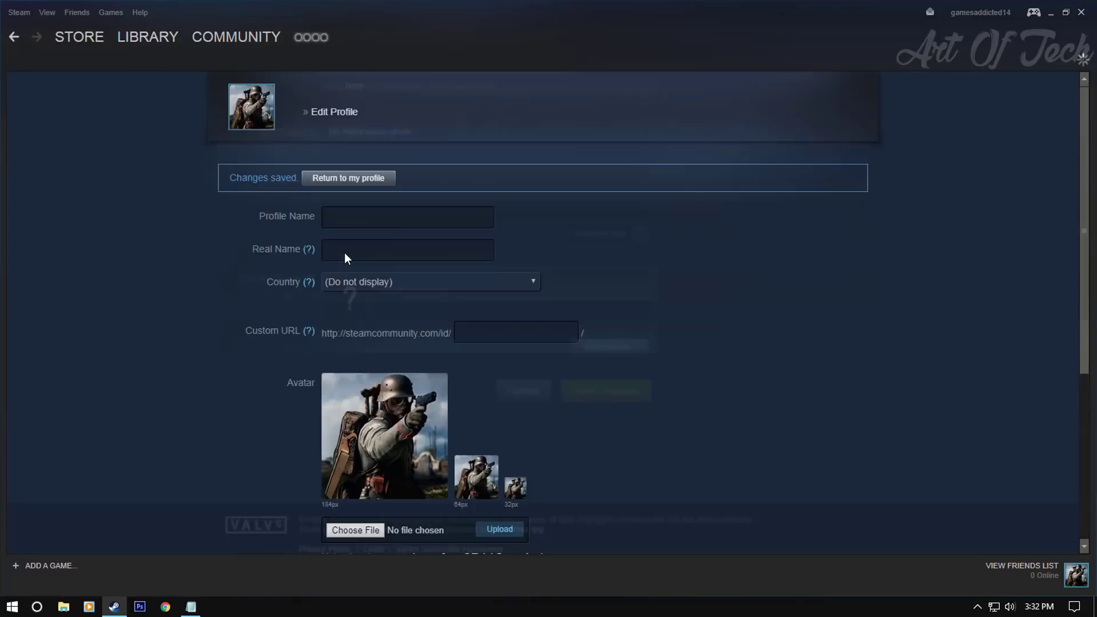
pyautogui.moveTo(310, 35)
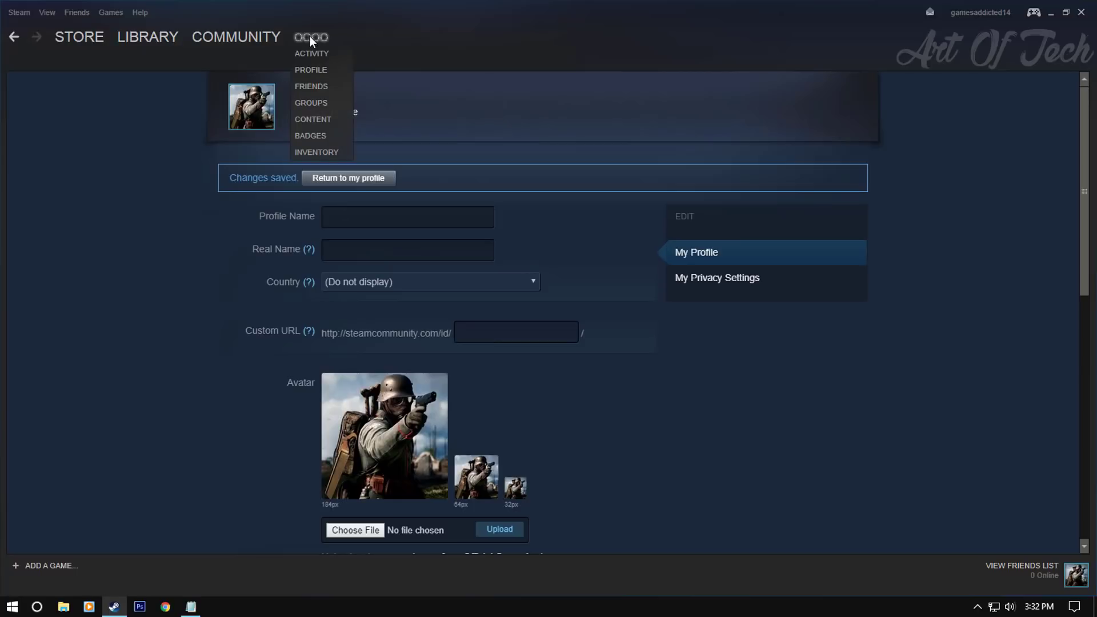
pyautogui.click(310, 70)
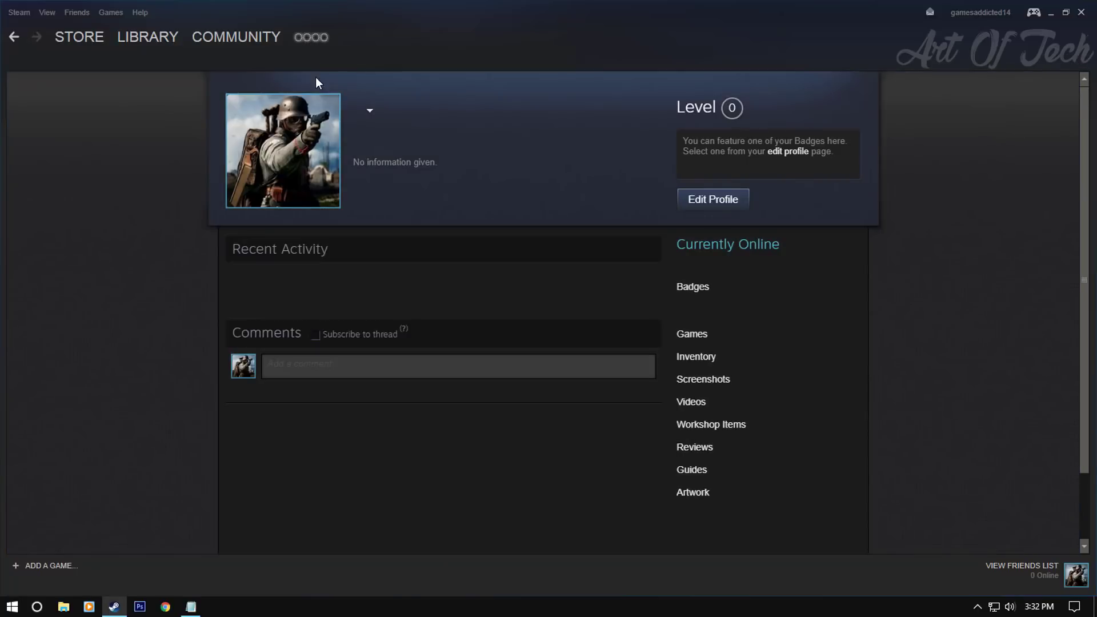
pyautogui.click(369, 113)
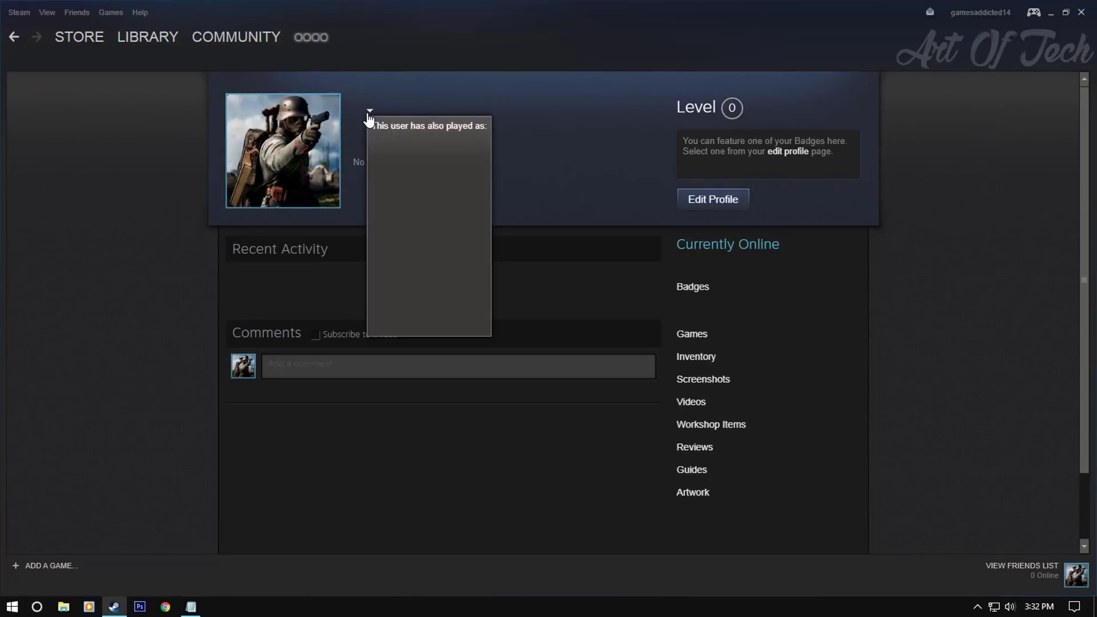
pyautogui.click(718, 198)
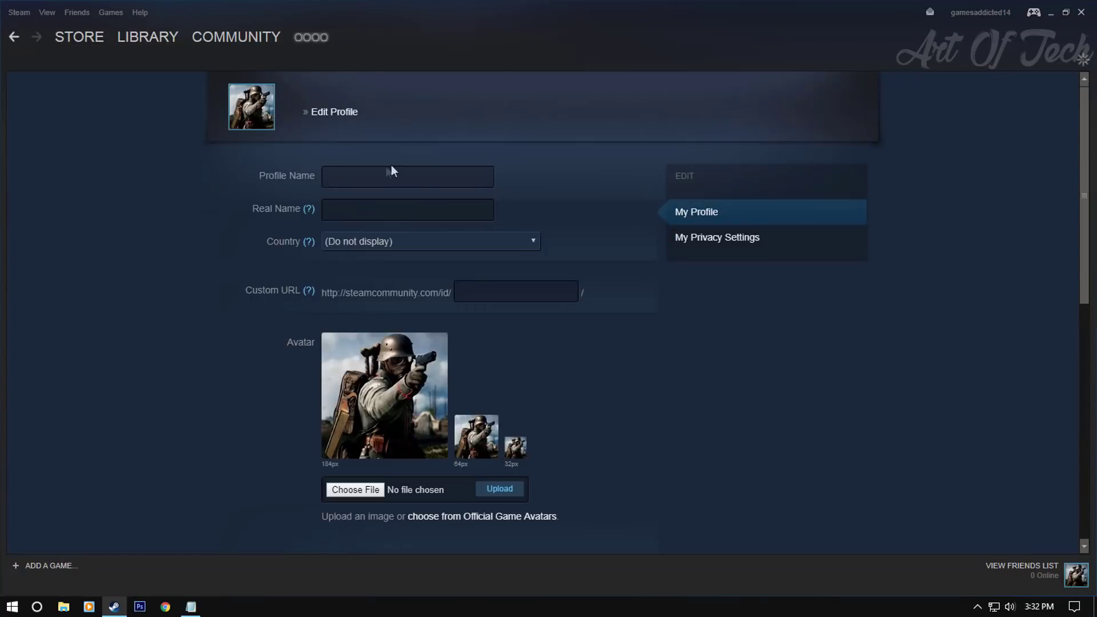
# Enter TheBoss as the Profile Name and save the changes.
pyautogui.click(374, 177)
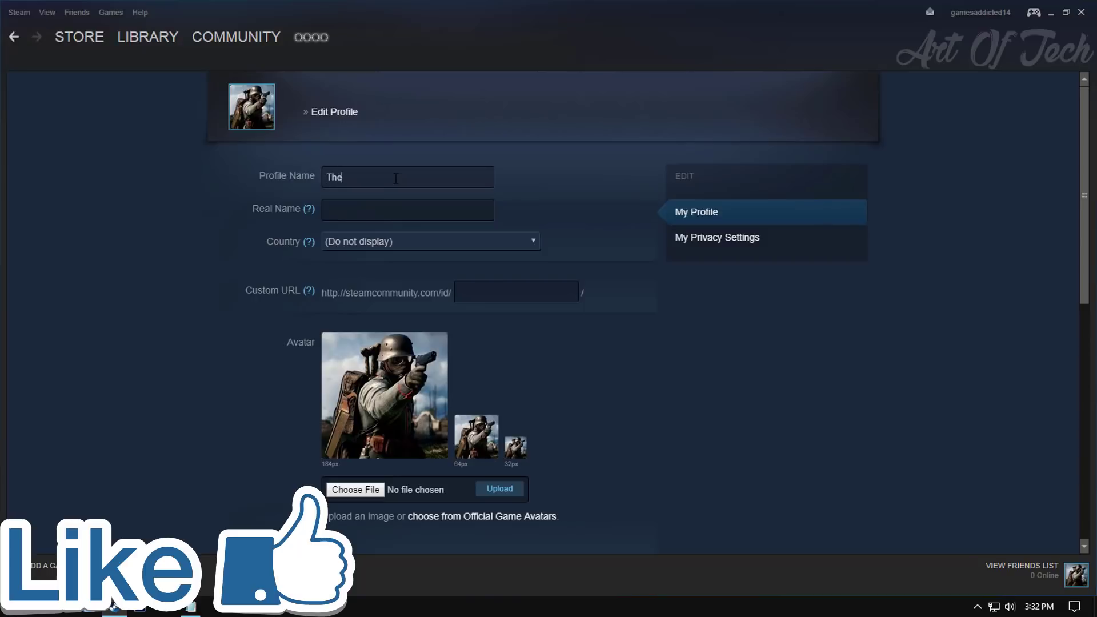
pyautogui.write('TheBoss')
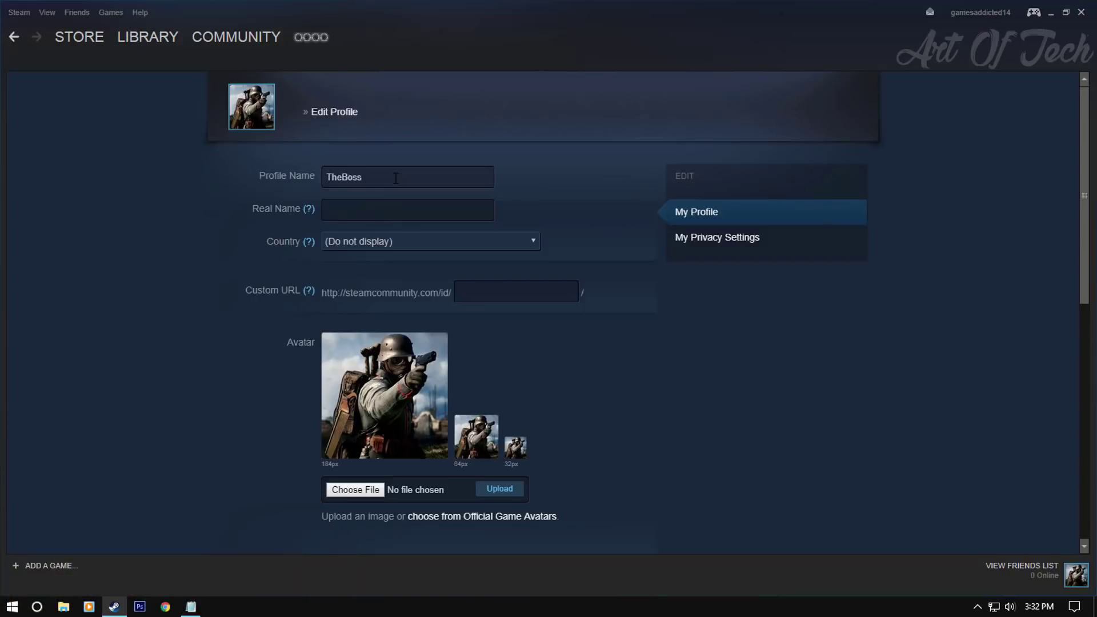
pyautogui.scroll(-5, 395, 179)
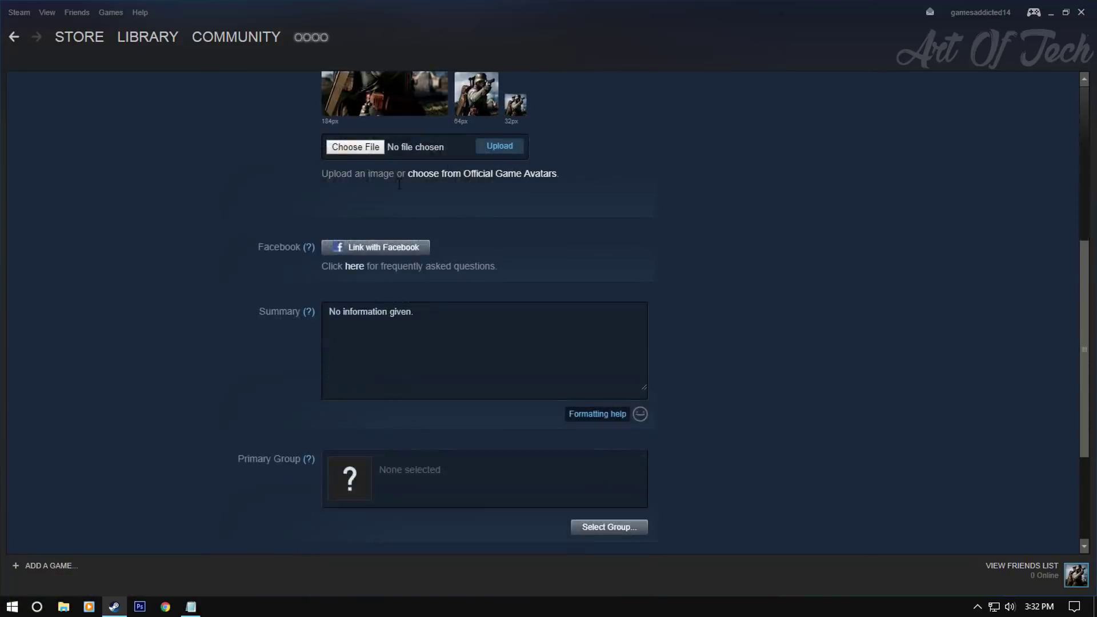
pyautogui.scroll(-4, 651, 526)
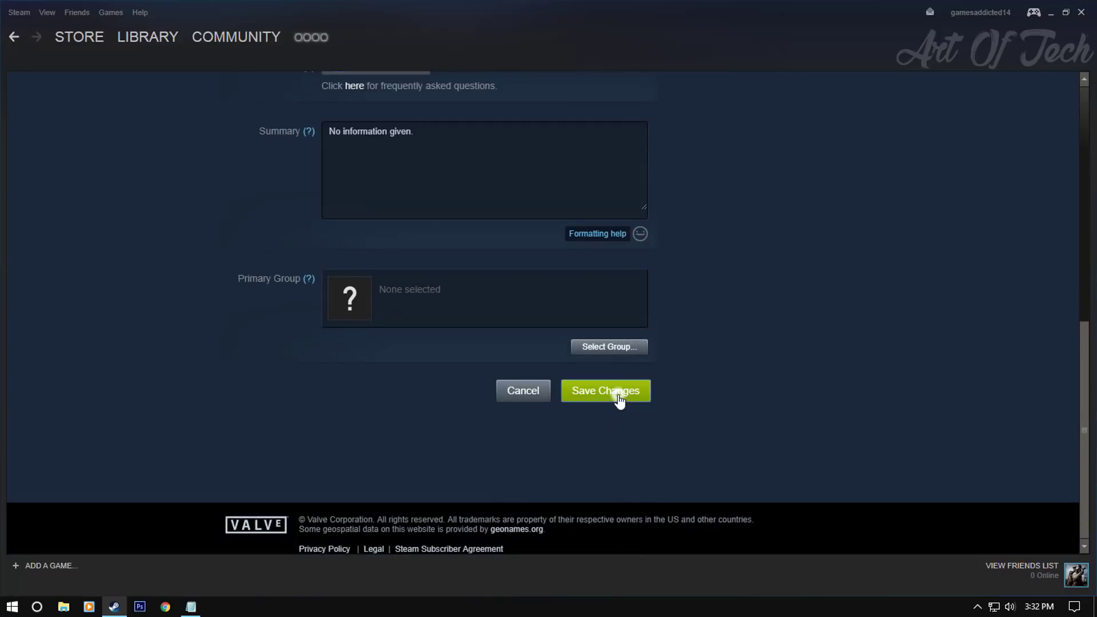
pyautogui.click(612, 392)
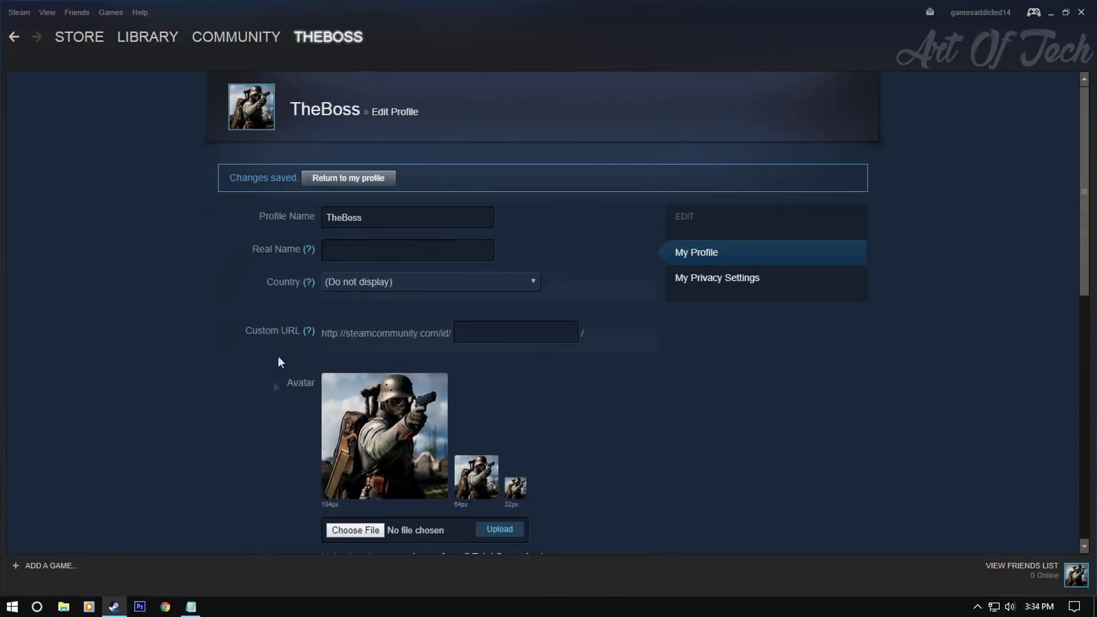
pyautogui.moveTo(230, 177); pyautogui.dragTo(298, 177)
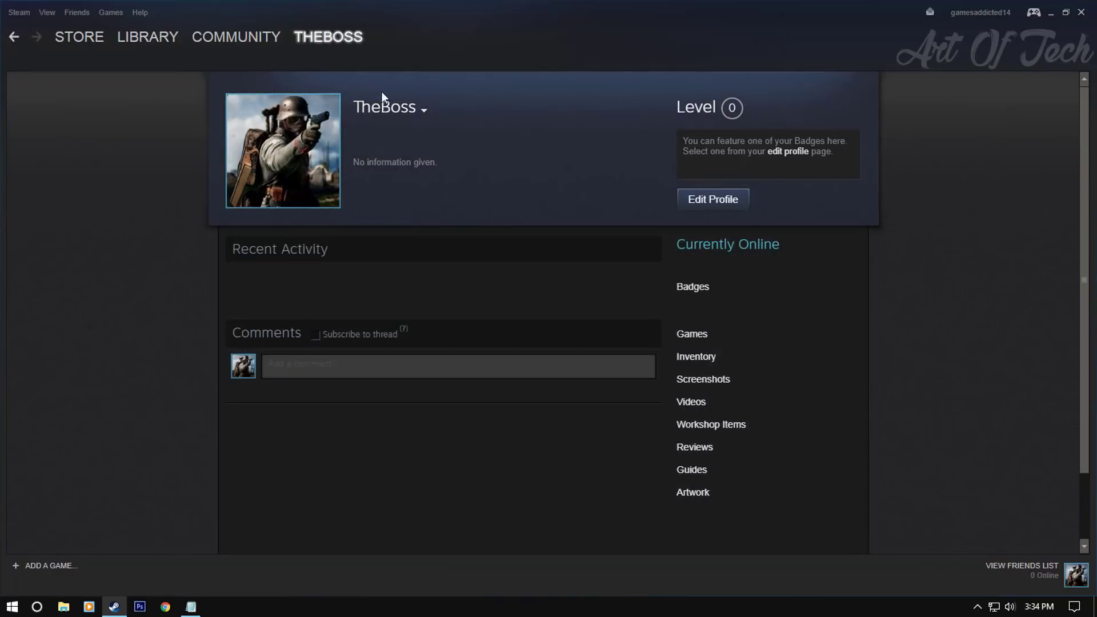
# Expand the name history to see TheBoss listed under 'This user has also played as'.
pyautogui.click(424, 111)
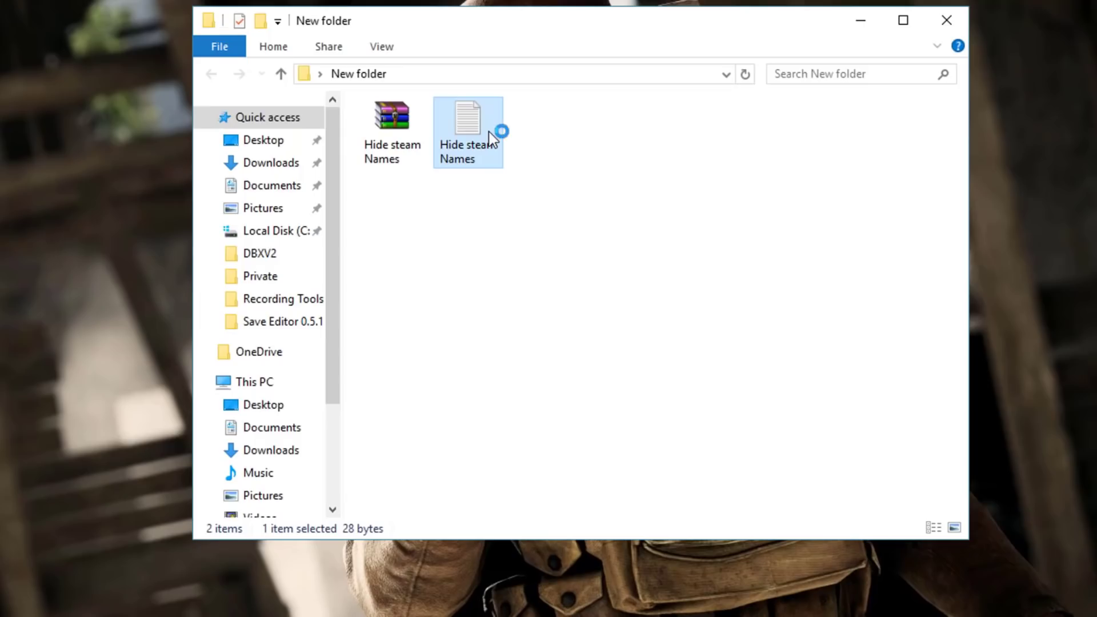
# Open Hide steam Names.txt, select its line of characters, and close it to get the save prompt.
pyautogui.doubleClick(490, 132)
pyautogui.moveTo(485, 150); pyautogui.dragTo(596, 118)
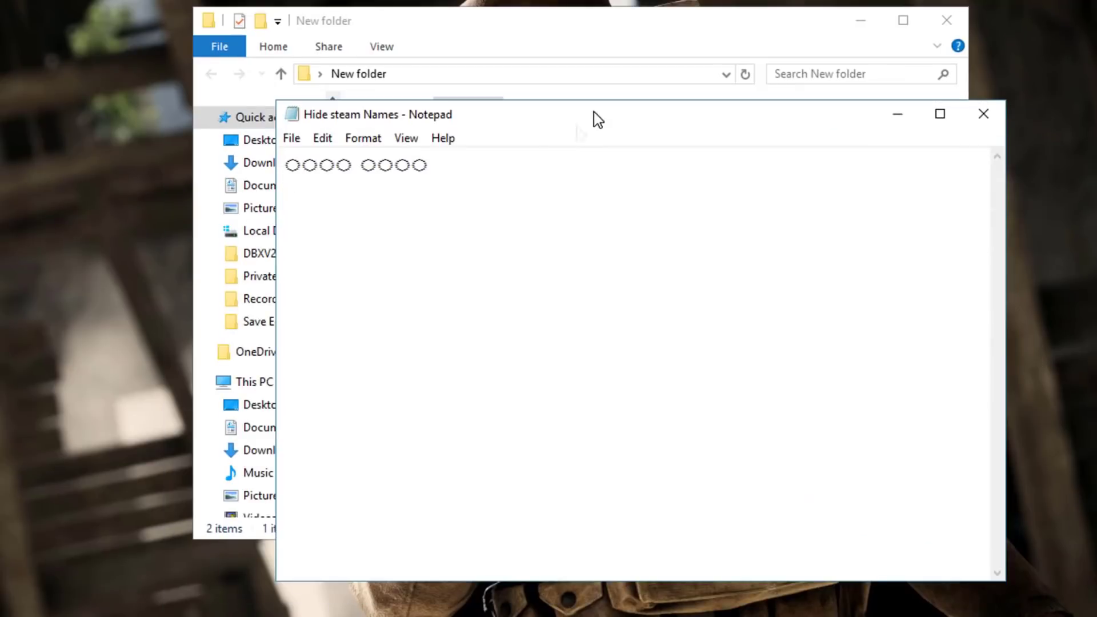
pyautogui.moveTo(430, 170); pyautogui.dragTo(285, 166)
pyautogui.click(360, 166)
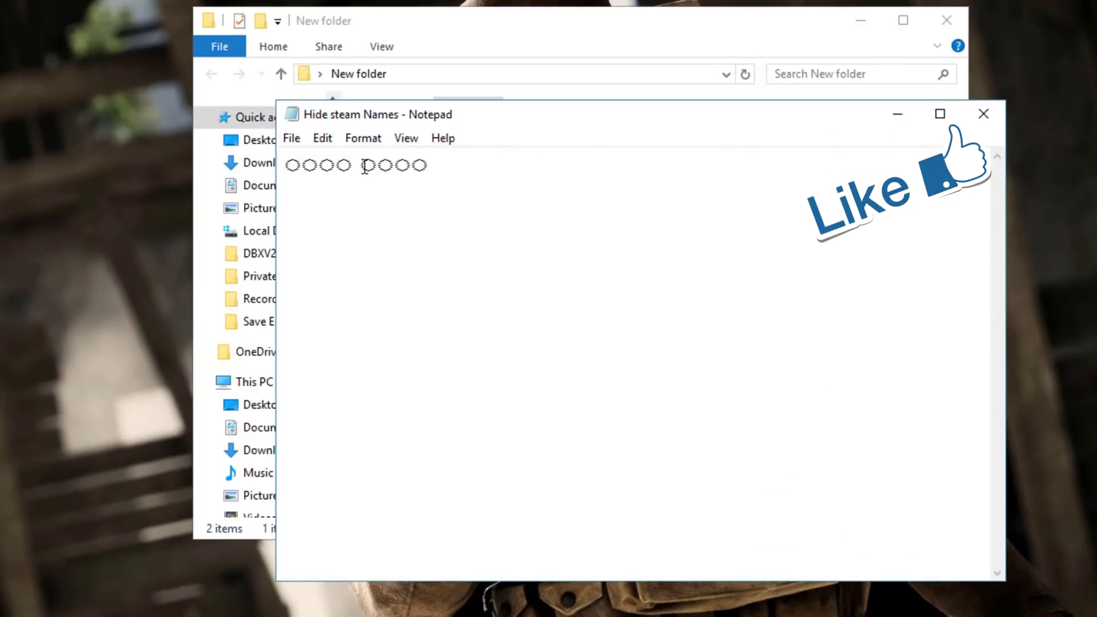
pyautogui.moveTo(434, 169); pyautogui.dragTo(245, 167)
pyautogui.press('Right')
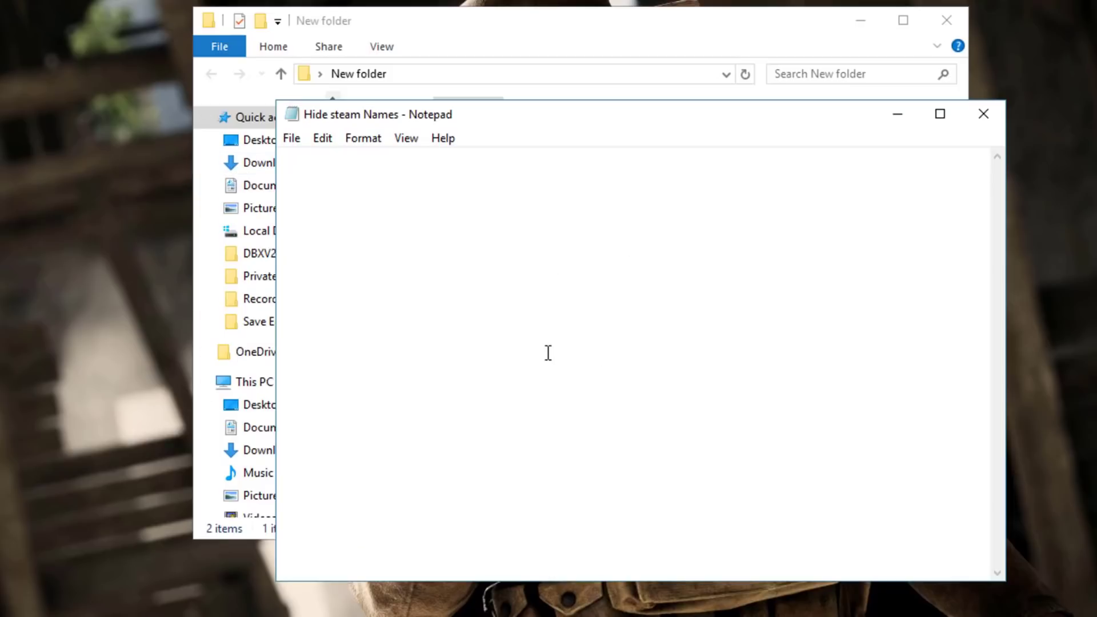
pyautogui.hotkey('ctrl', 'a')
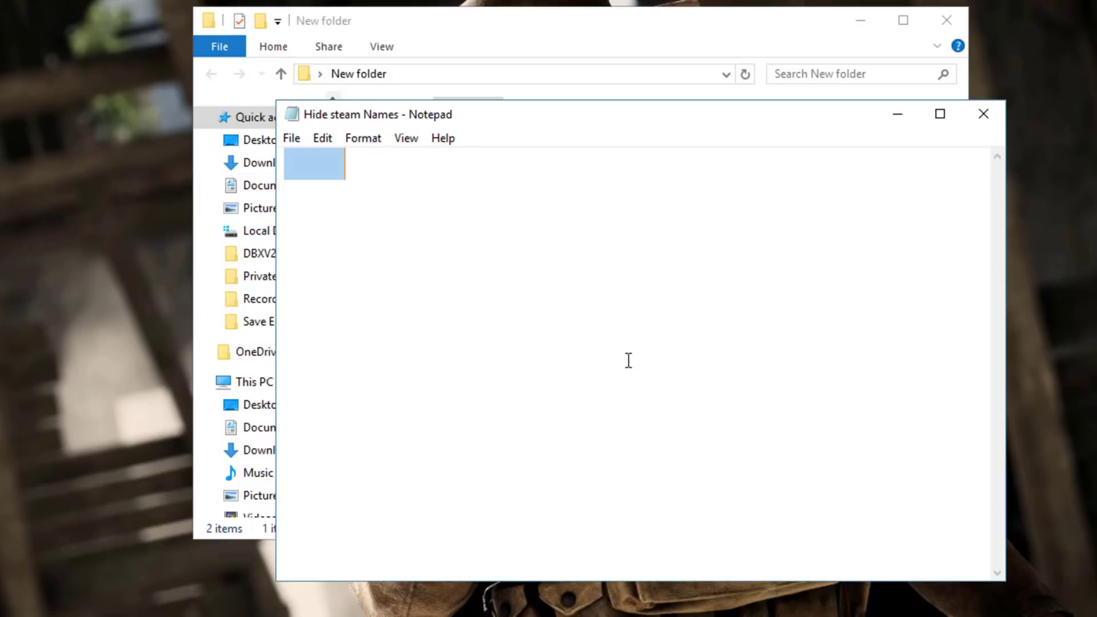
pyautogui.click(605, 310)
pyautogui.hotkey('ctrl', 'a')
pyautogui.hotkey('alt', 'F4')
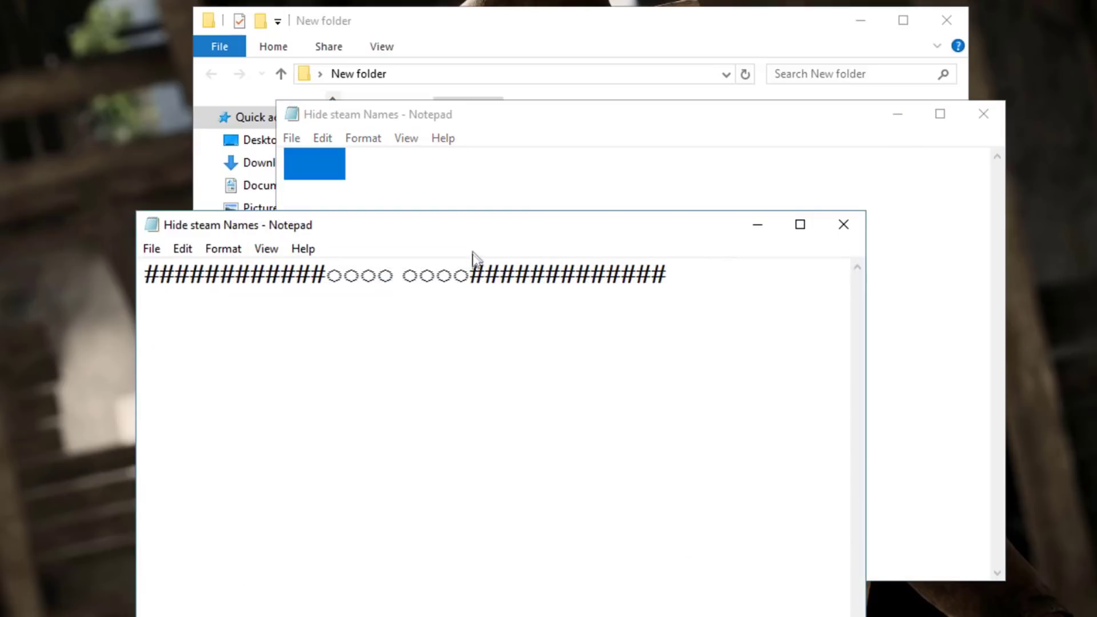
# Copy the circle characters between the hashtag rows in the second Notepad window.
pyautogui.moveTo(473, 235); pyautogui.dragTo(473, 152)
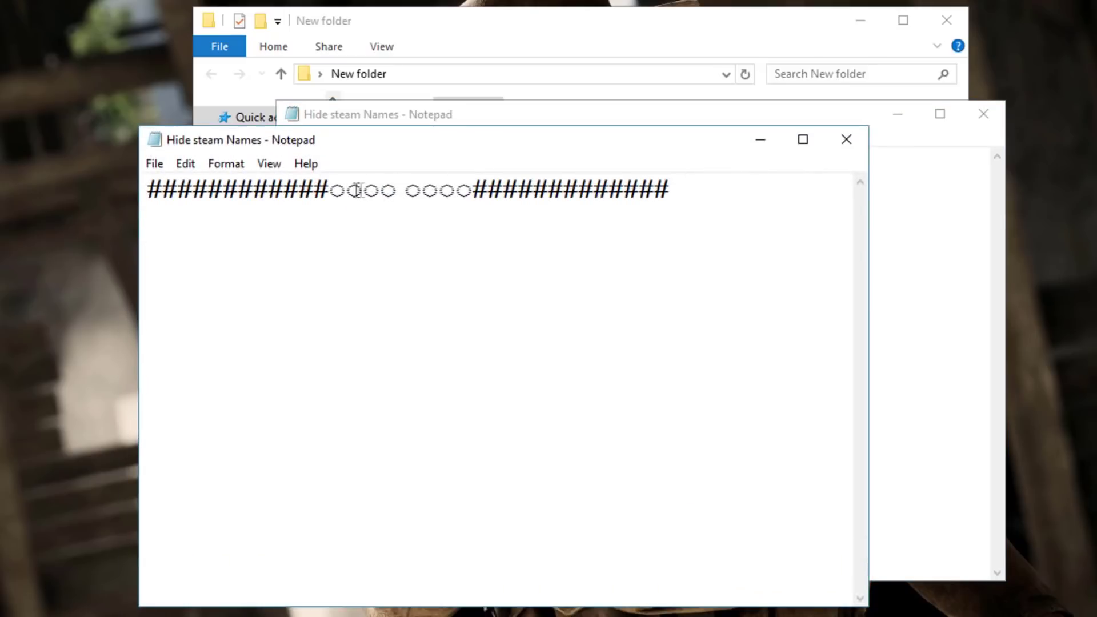
pyautogui.moveTo(329, 190); pyautogui.dragTo(472, 190)
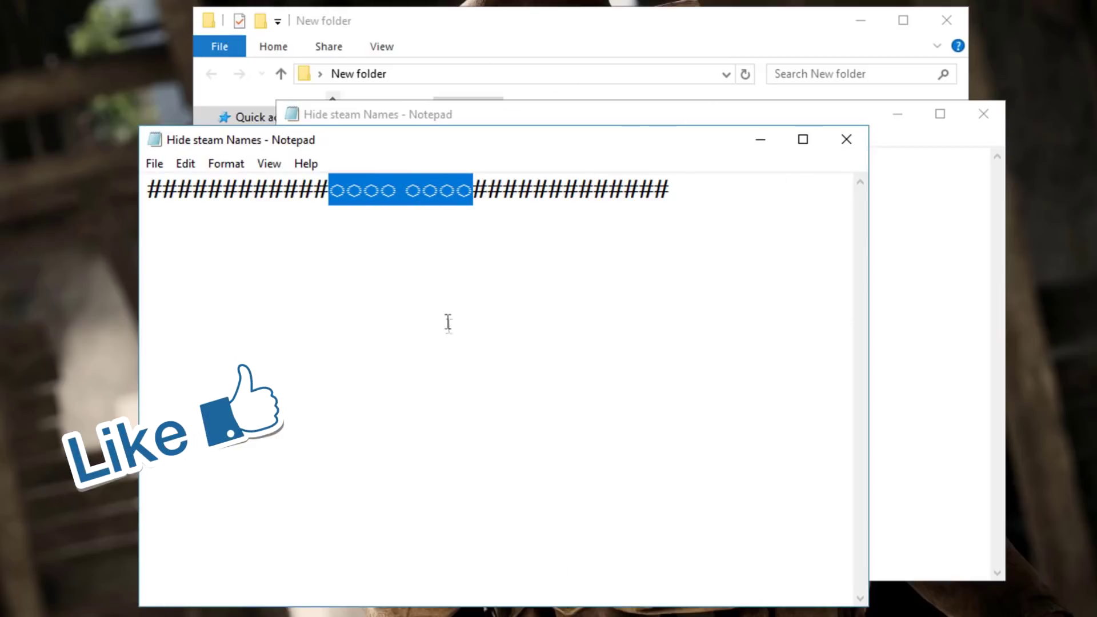
pyautogui.rightClick(397, 195)
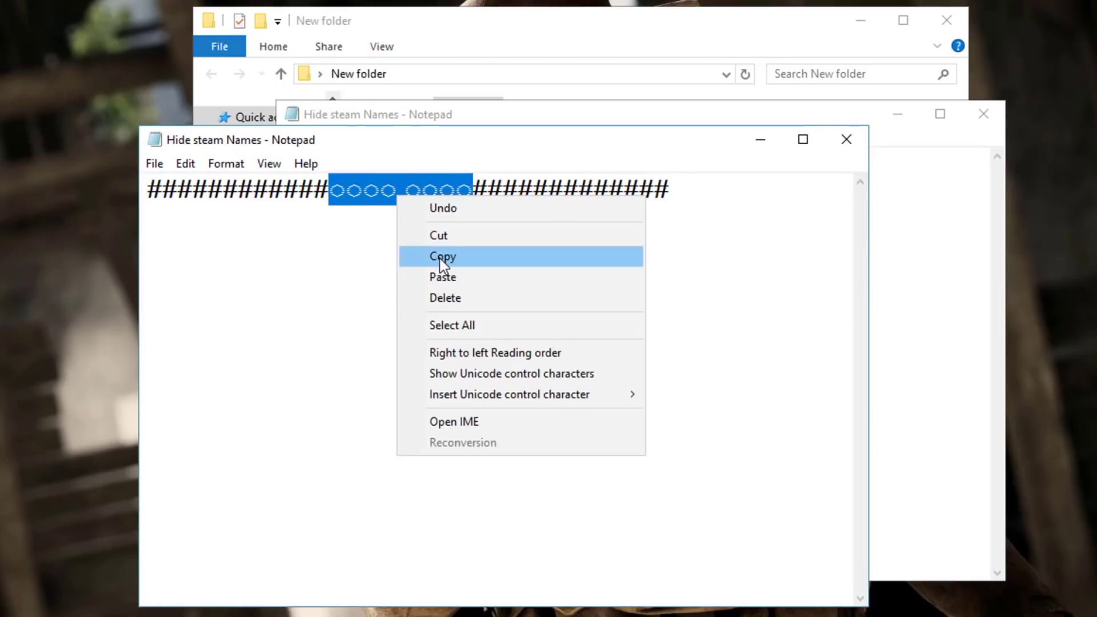
pyautogui.click(440, 259)
# Reselect just the blank invisible run between the hashtags and copy it.
pyautogui.click(465, 193)
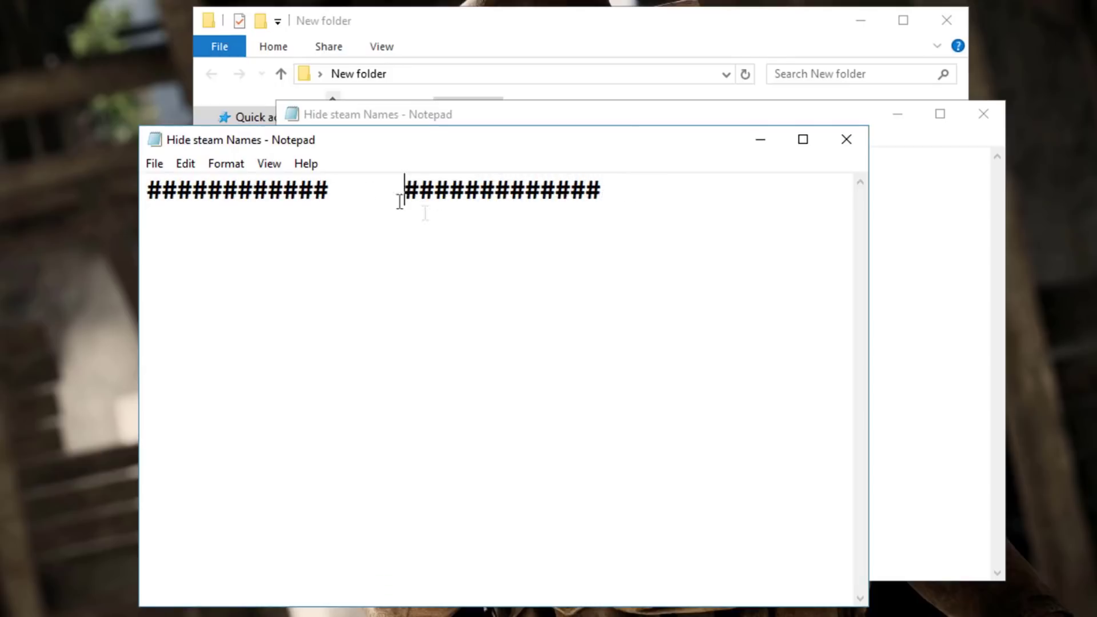
pyautogui.moveTo(329, 191); pyautogui.dragTo(401, 193)
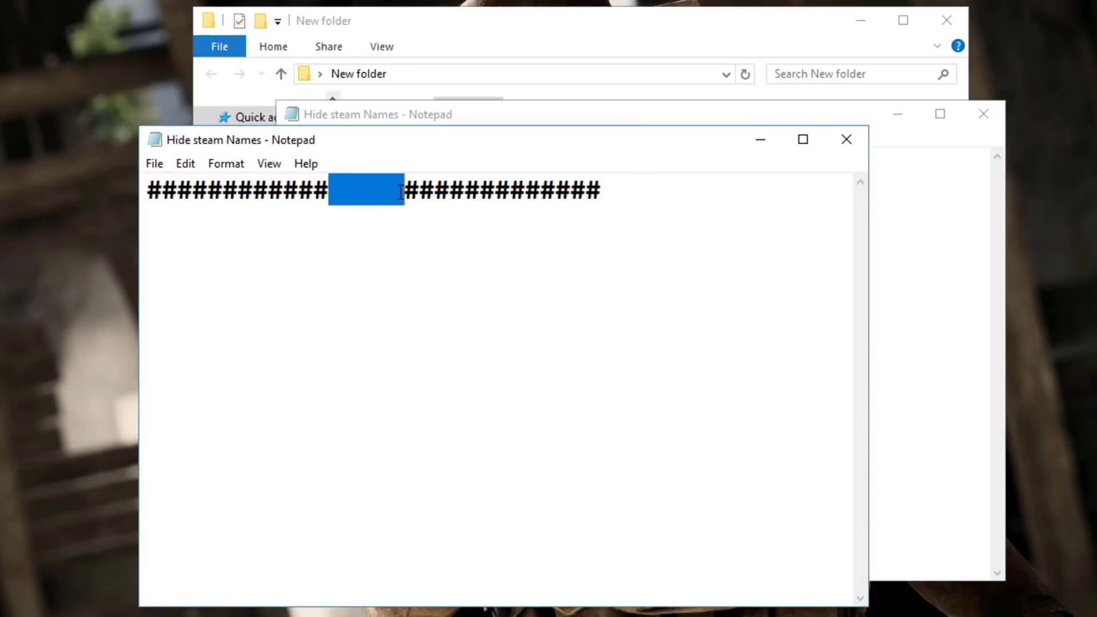
pyautogui.rightClick(370, 192)
pyautogui.click(420, 253)
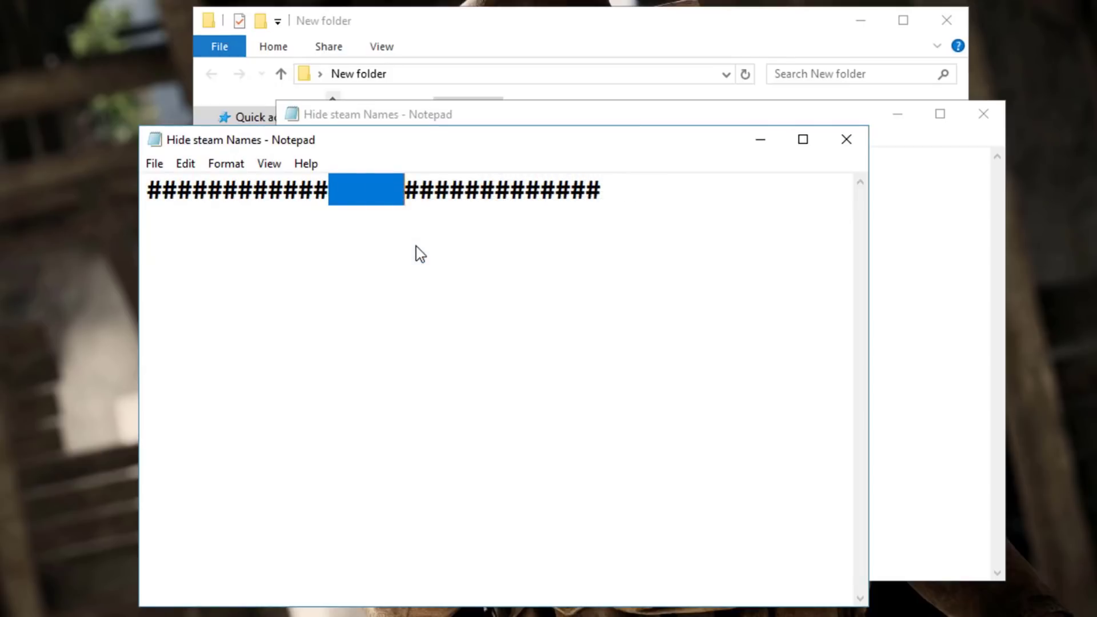